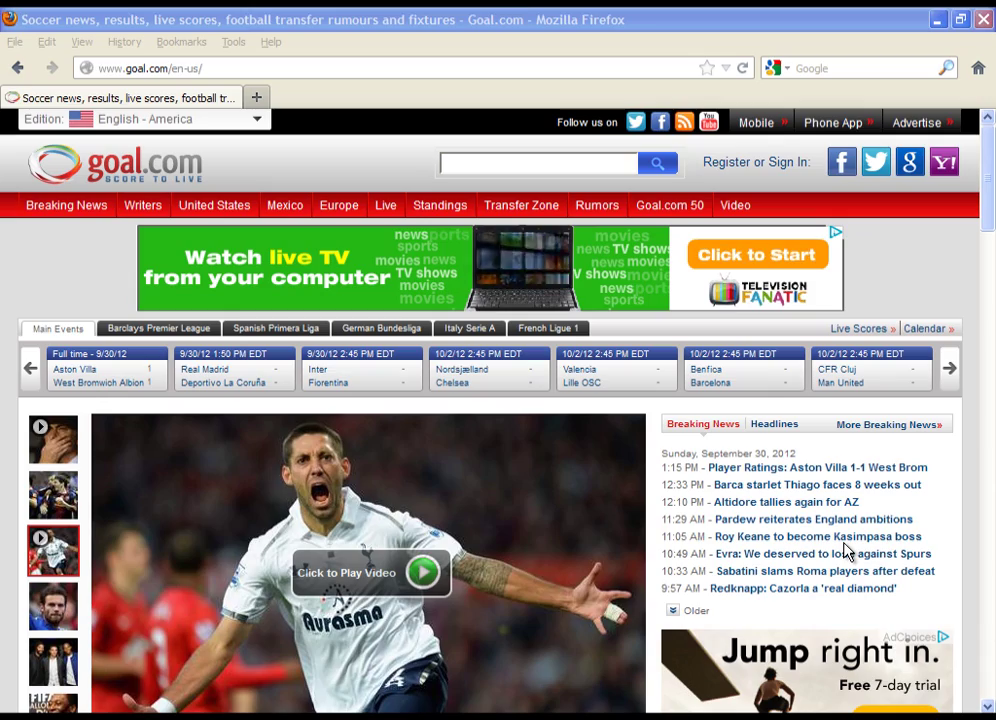
# Step: Scroll the Goal.com page in Firefox down to the Top News section, then switch to Photoshop
pyautogui.click(713, 22)
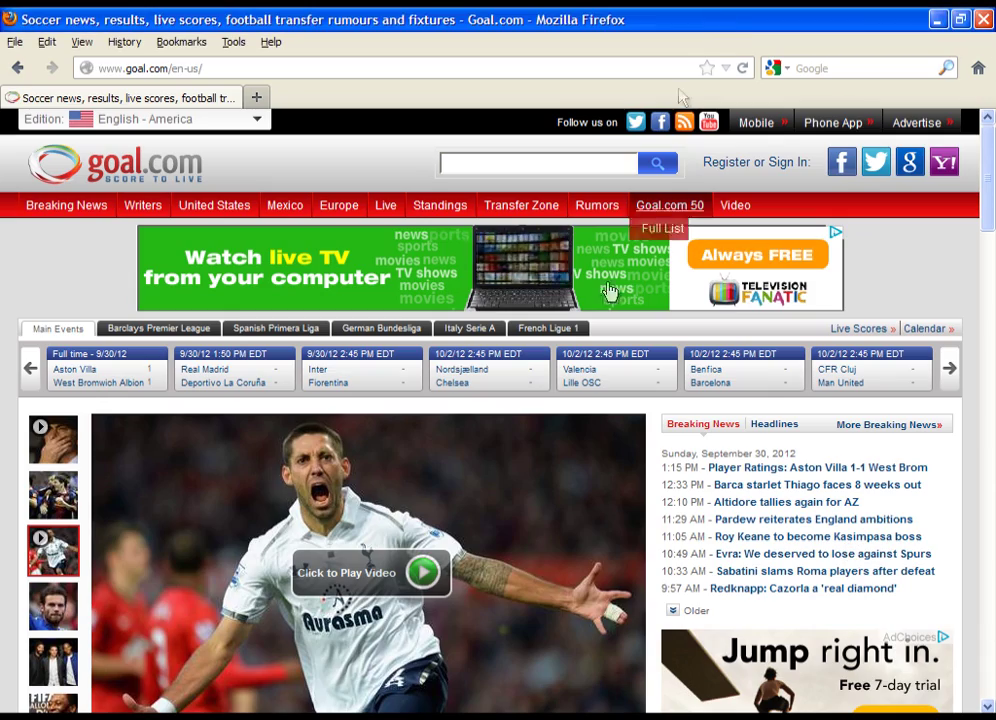
pyautogui.scroll(-10, 607, 285)
pyautogui.scroll(-1, 607, 280)
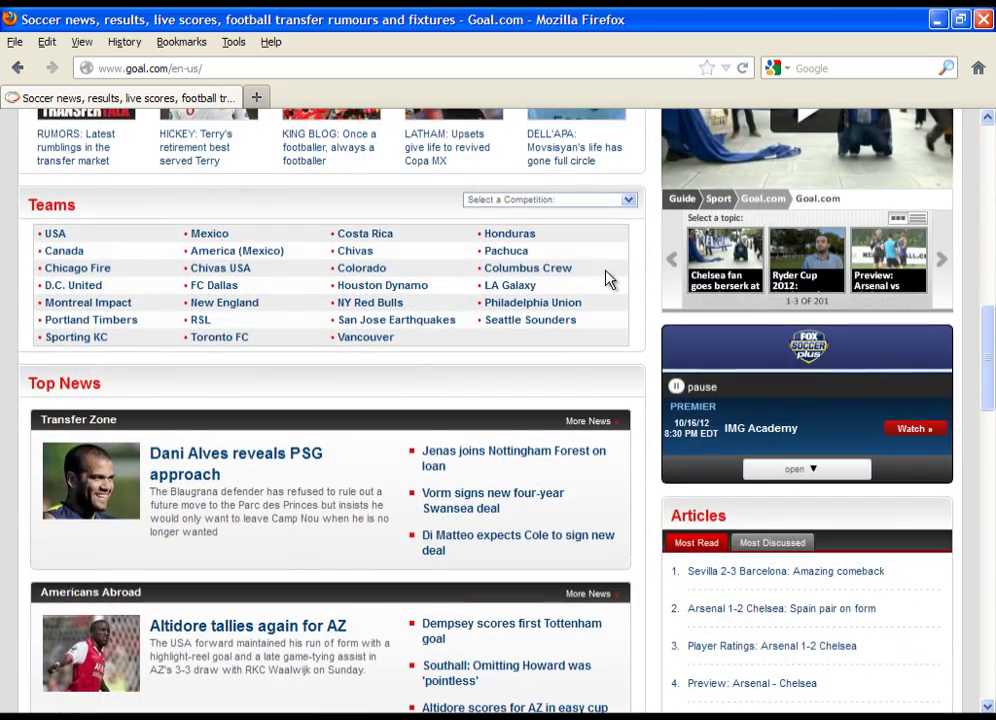
pyautogui.scroll(-1, 986, 380)
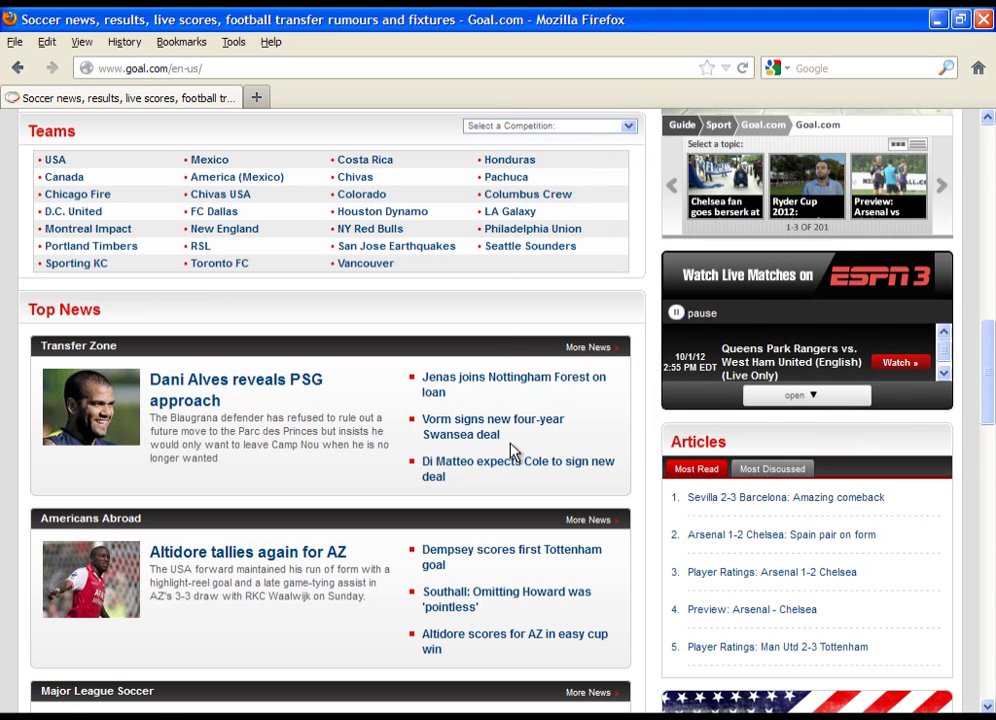
pyautogui.hotkey('alt', 'Tab')
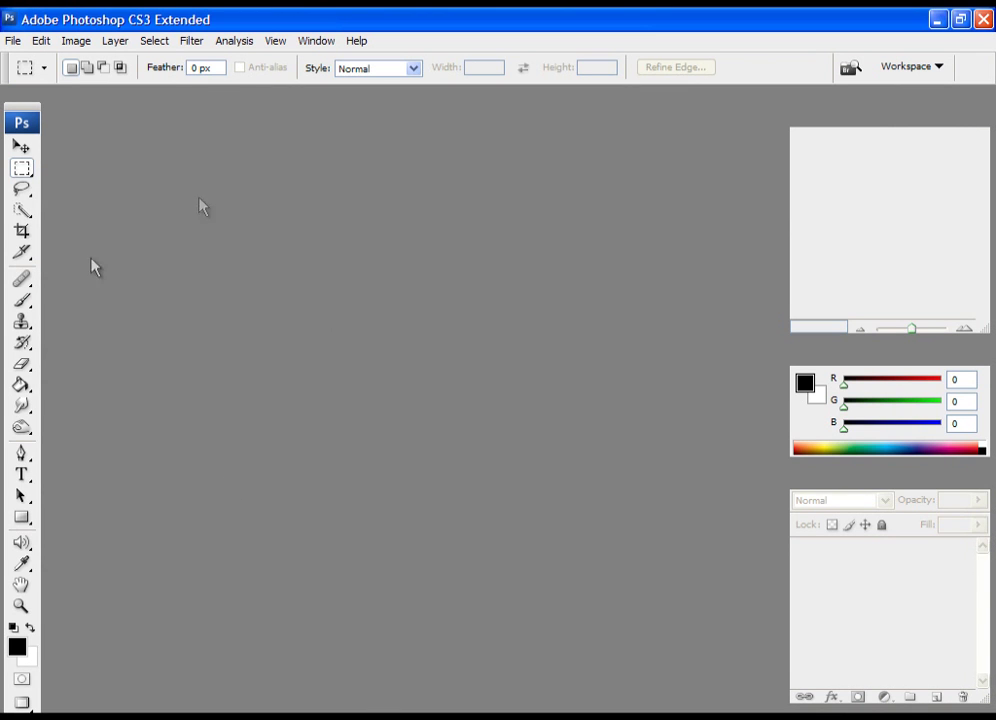
# Step: Create a new 1024 × 768 pixel document at 300 pixels/inch resolution
pyautogui.click(13, 41)
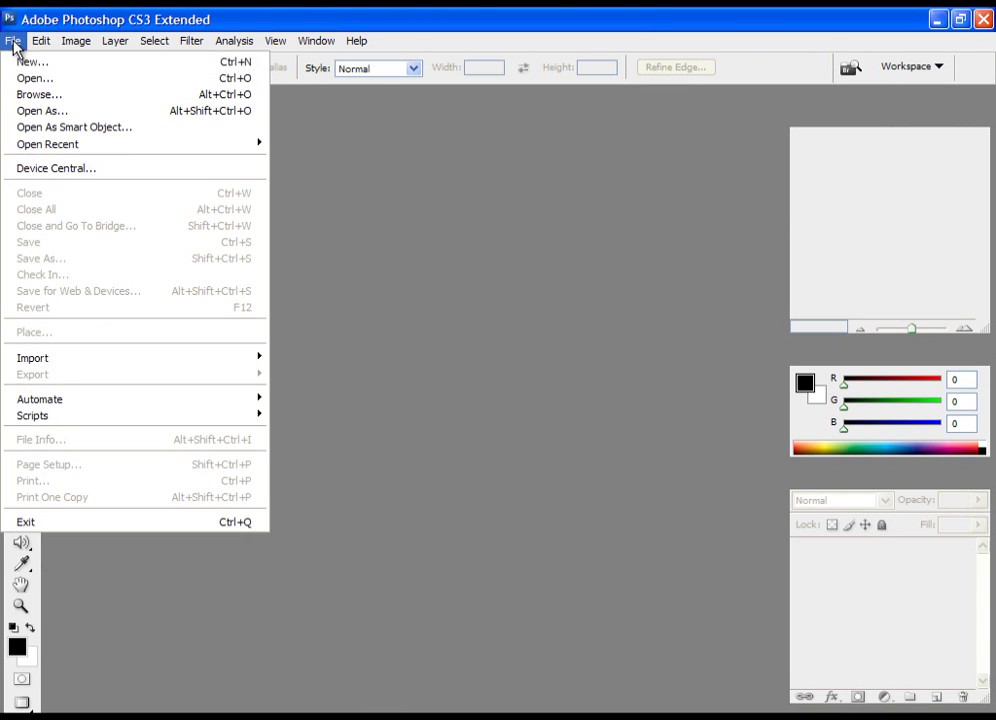
pyautogui.click(30, 61)
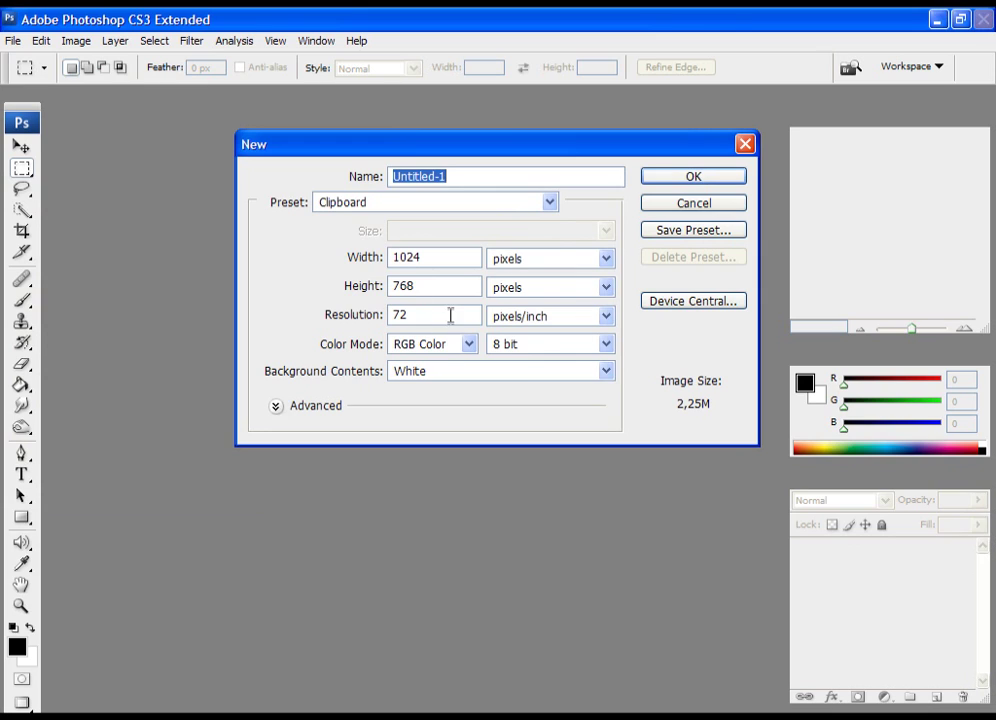
pyautogui.doubleClick(425, 318)
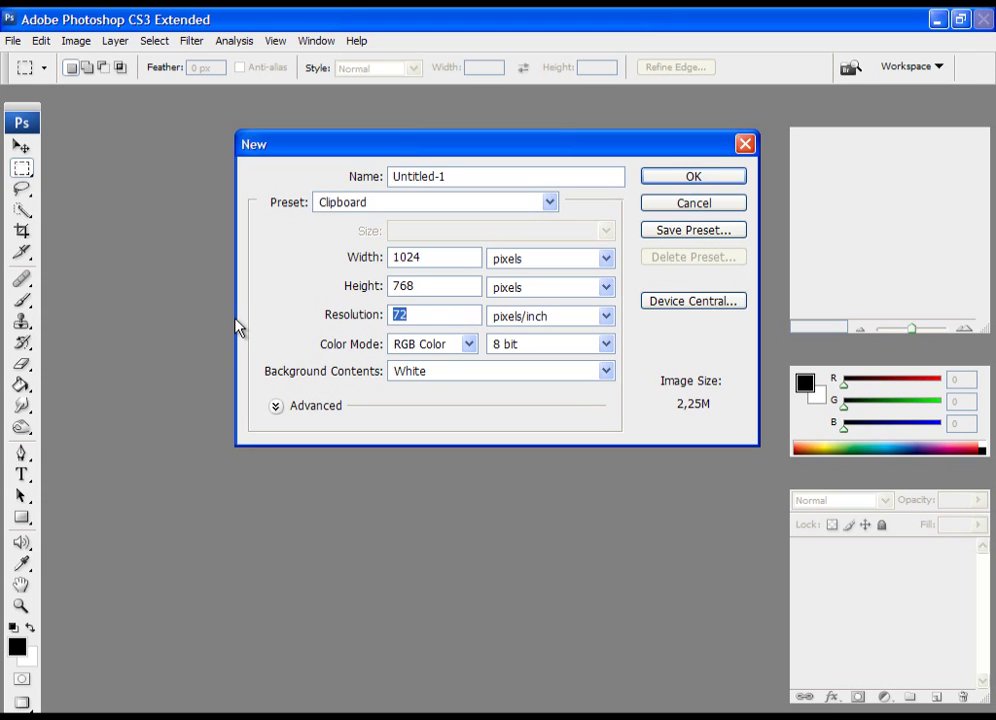
pyautogui.write('300')
pyautogui.click(700, 179)
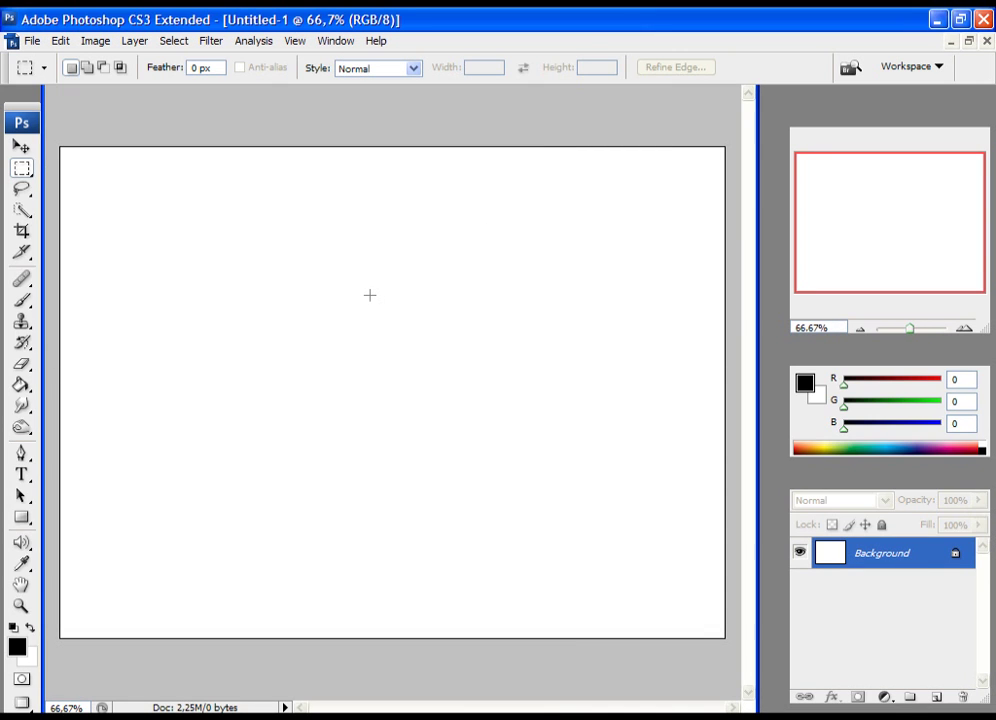
pyautogui.click(60, 41)
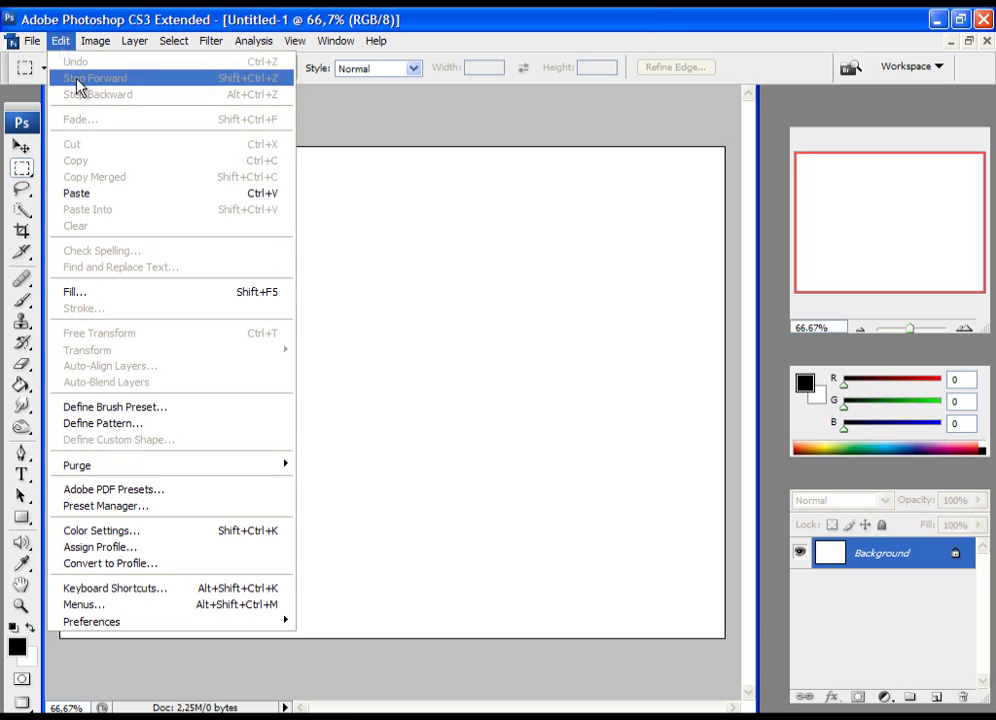
# Step: Paste the Goal.com screenshot as Layer 1 and marquee-select the Articles box
pyautogui.click(78, 193)
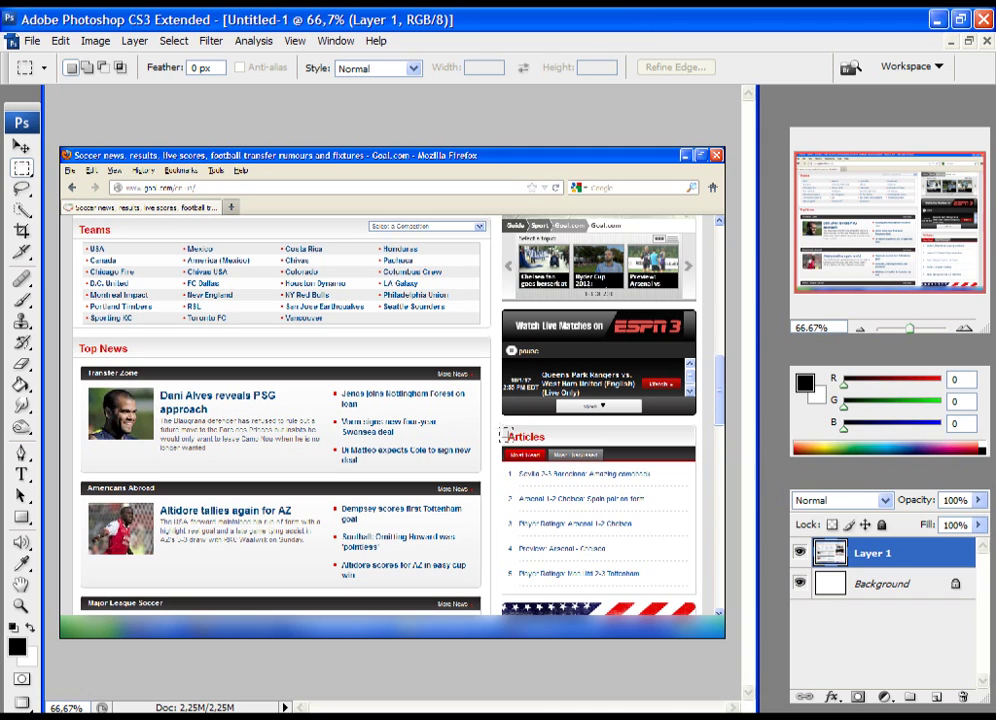
pyautogui.moveTo(503, 430); pyautogui.dragTo(700, 592)
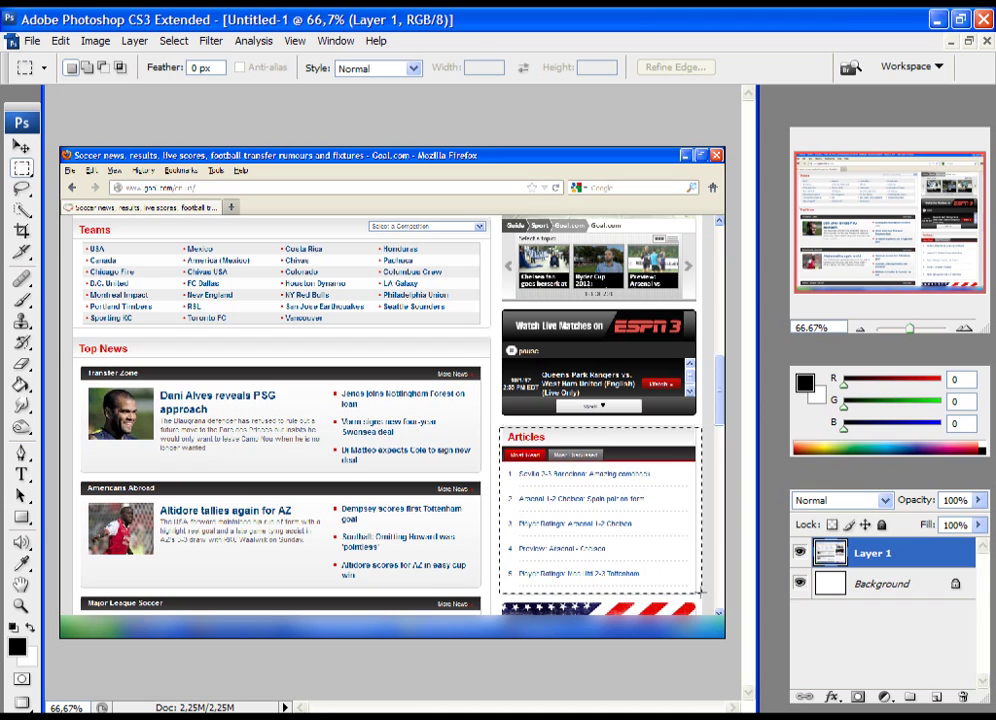
# Step: Apply a 5.7-pixel Gaussian Blur to the Articles box, then deselect
pyautogui.click(210, 43)
pyautogui.moveTo(225, 220)
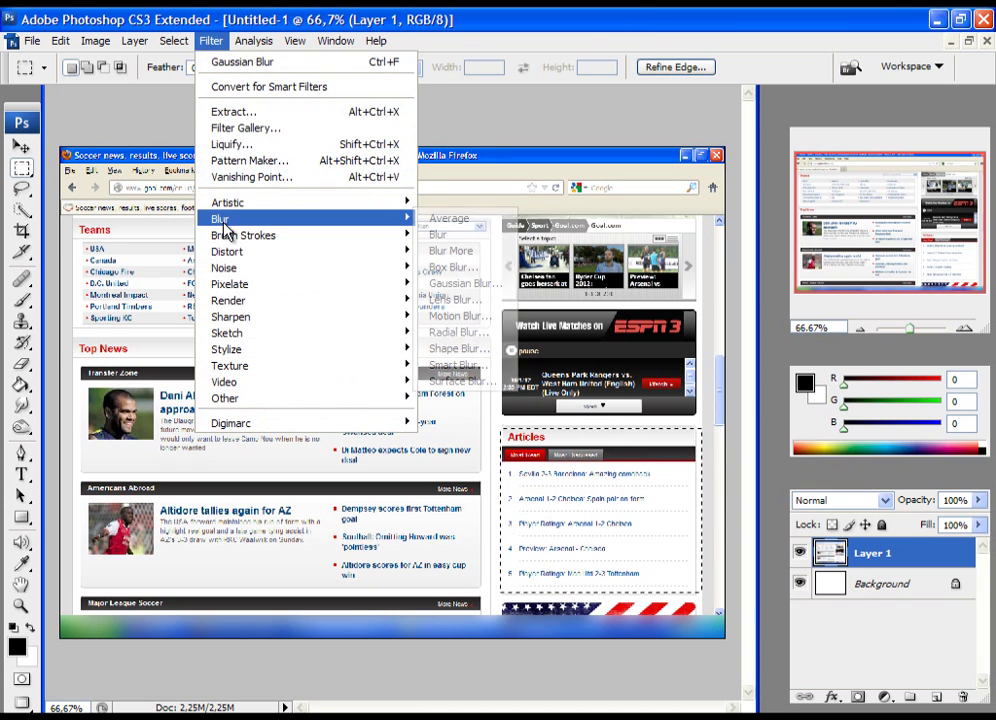
pyautogui.click(447, 288)
pyautogui.moveTo(420, 249); pyautogui.dragTo(327, 249)
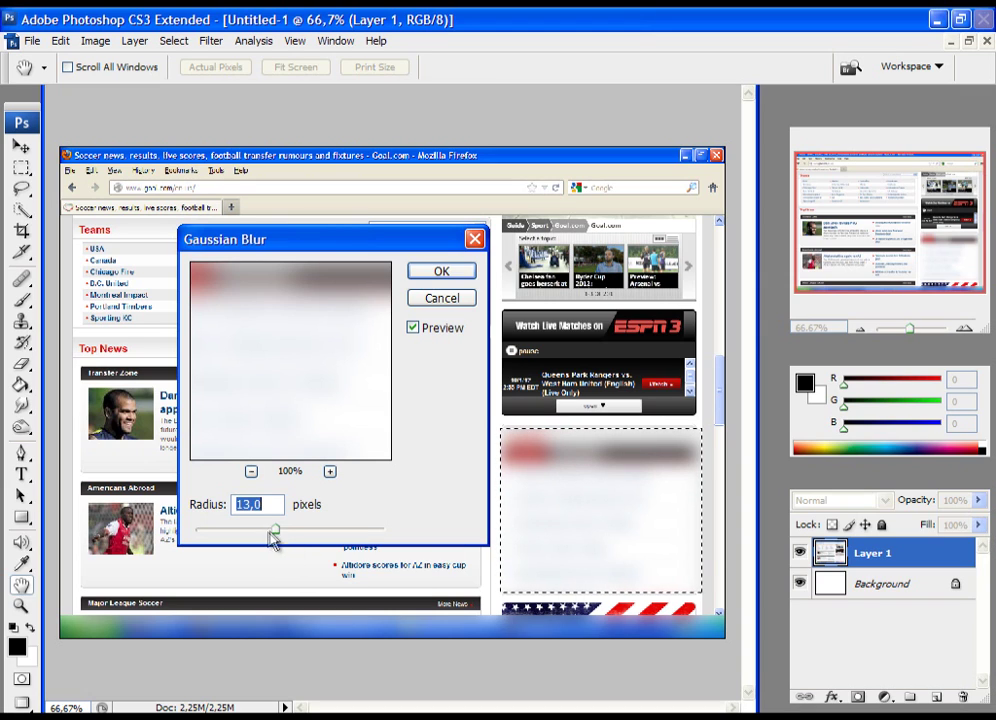
pyautogui.moveTo(277, 537); pyautogui.dragTo(249, 537)
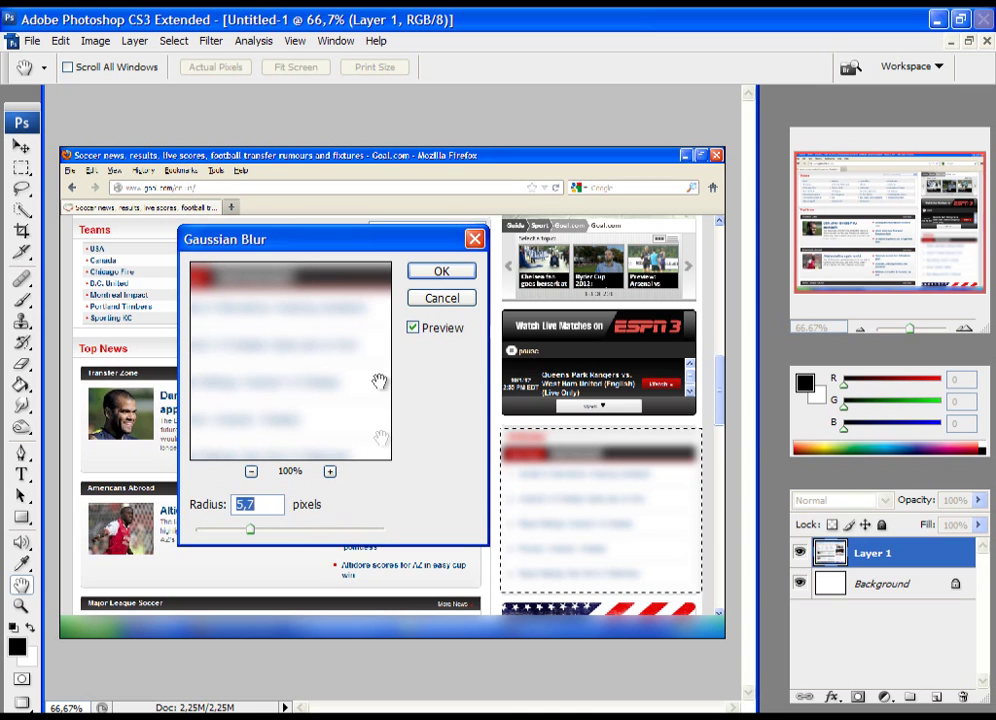
pyautogui.click(440, 275)
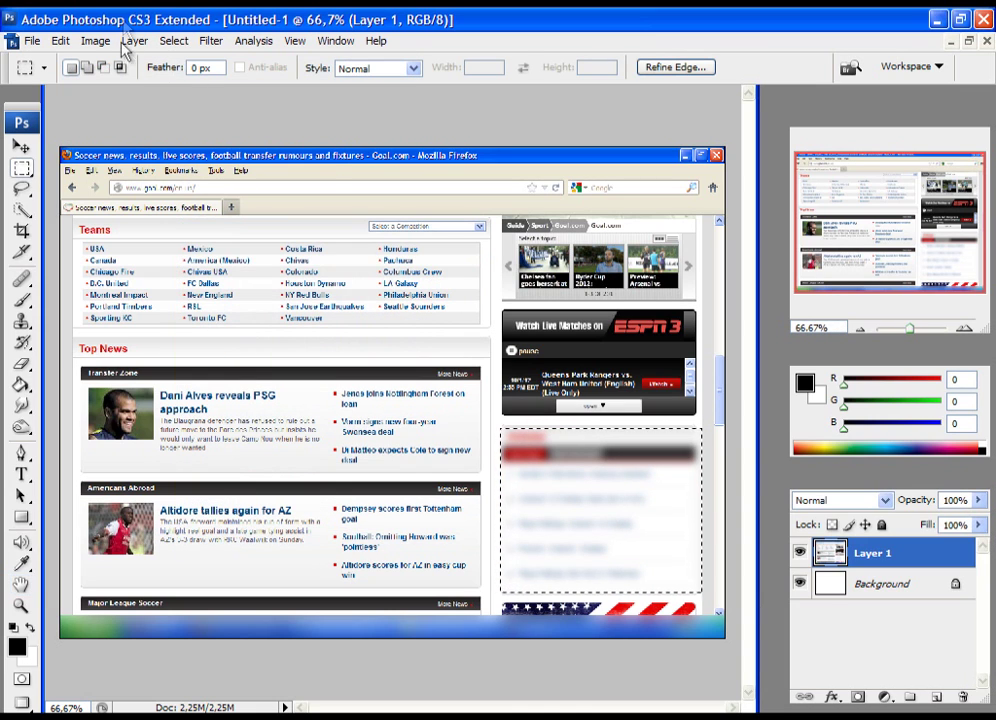
pyautogui.click(173, 41)
pyautogui.click(190, 77)
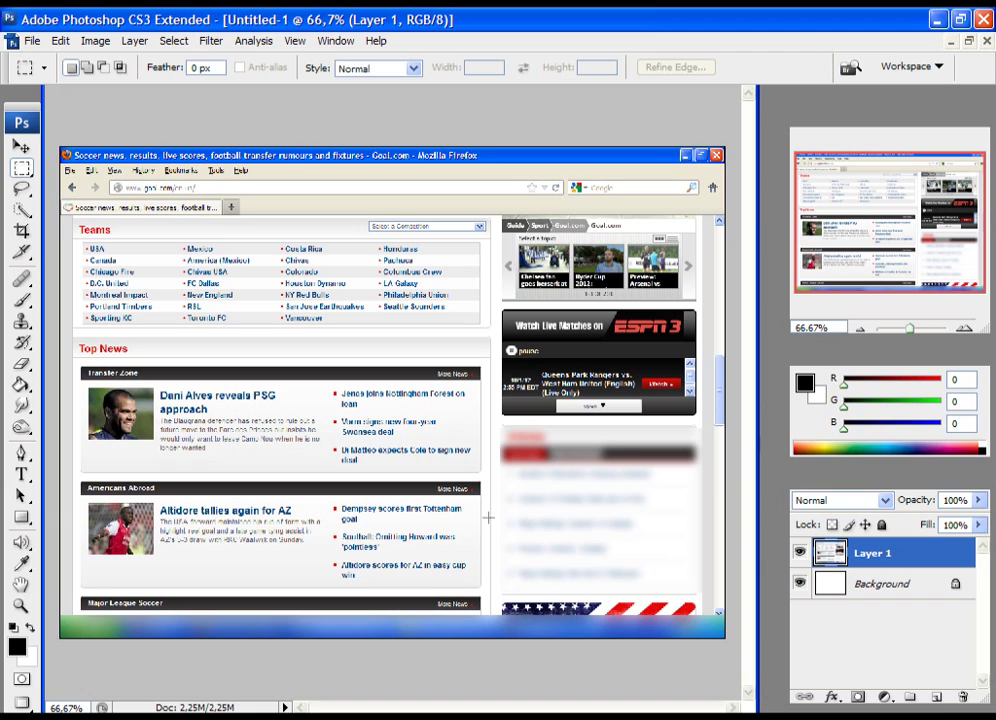
# Step: Revert to the Rectangular Marquee state in History to remove the blur, then deselect
pyautogui.click(776, 137)
pyautogui.click(640, 334)
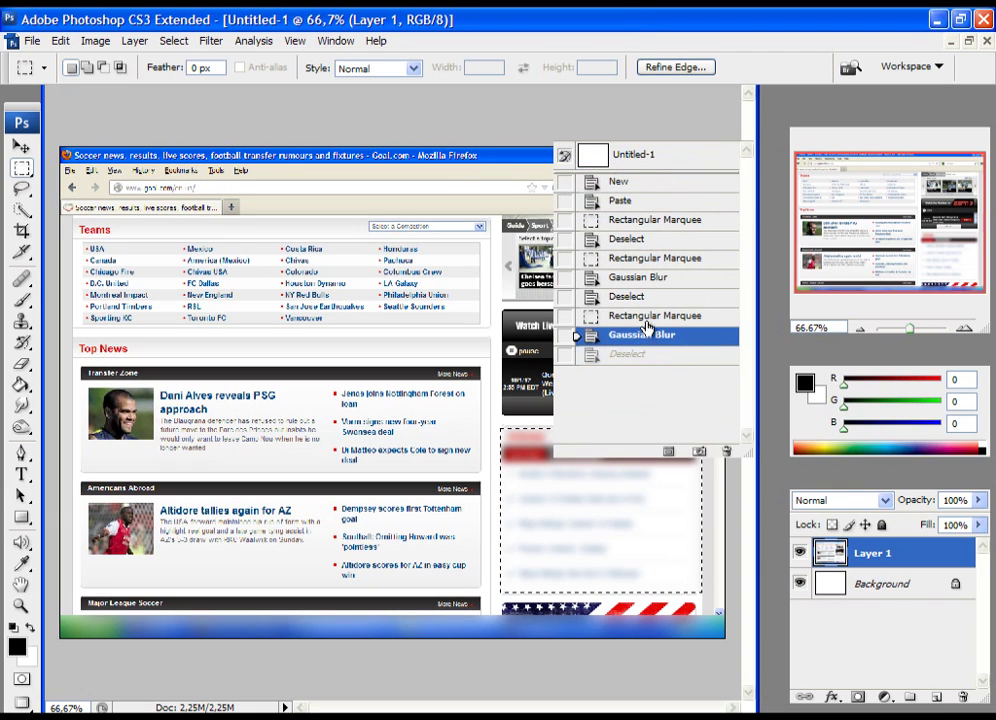
pyautogui.click(650, 315)
pyautogui.click(745, 128)
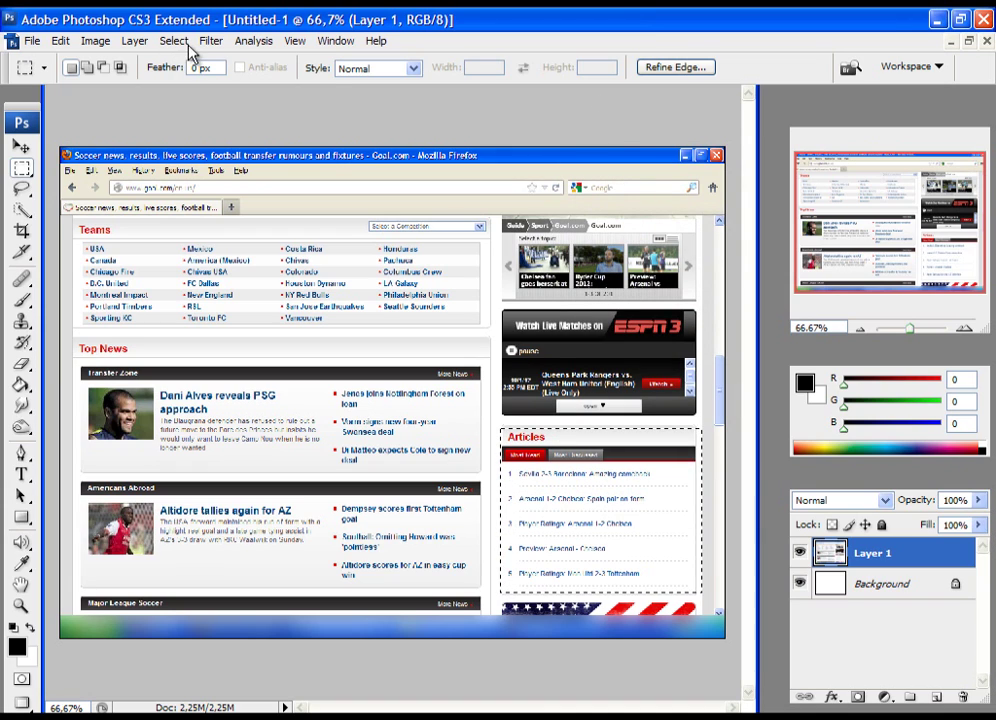
pyautogui.click(174, 41)
pyautogui.click(178, 77)
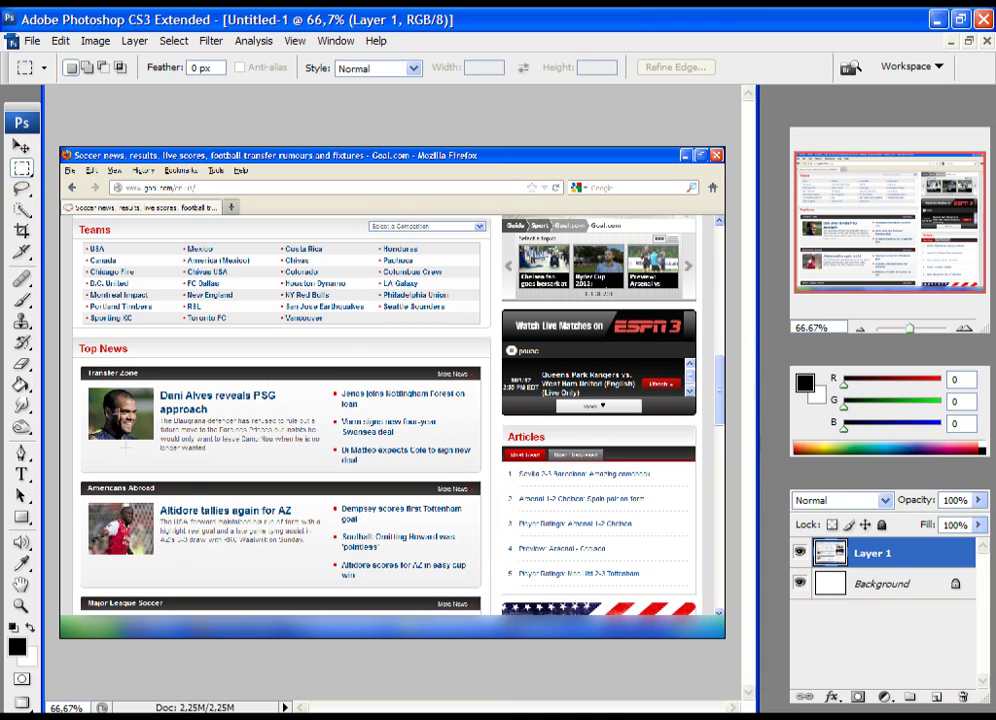
# Step: Marquee the Top News block and invert the selection to everything around it
pyautogui.moveTo(166, 371); pyautogui.dragTo(484, 473)
pyautogui.moveTo(485, 470); pyautogui.dragTo(485, 470)
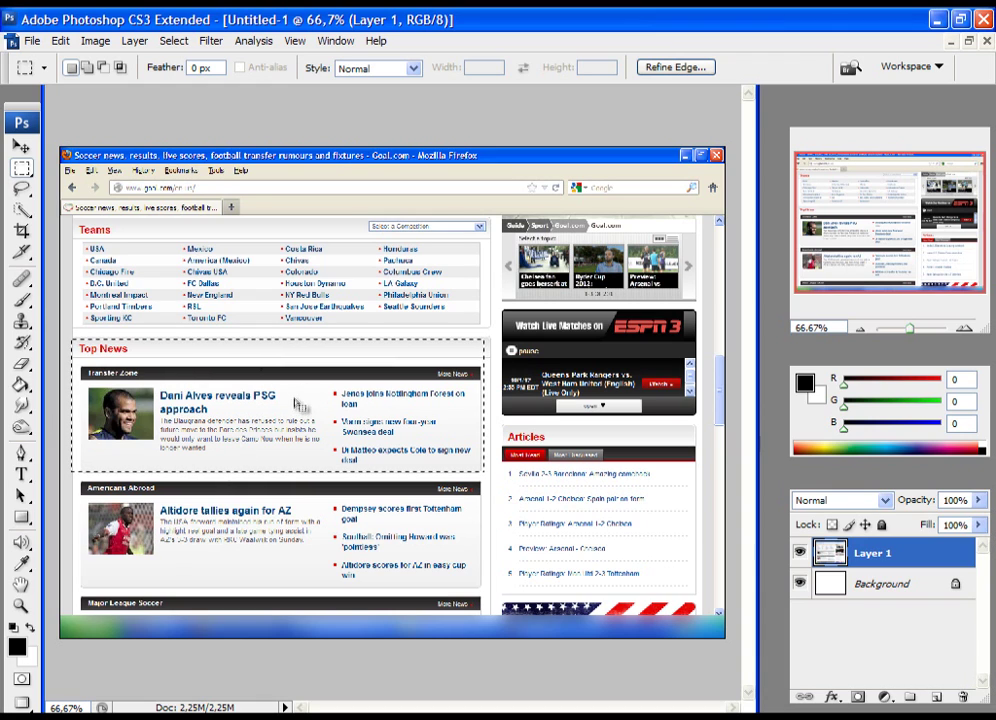
pyautogui.click(173, 40)
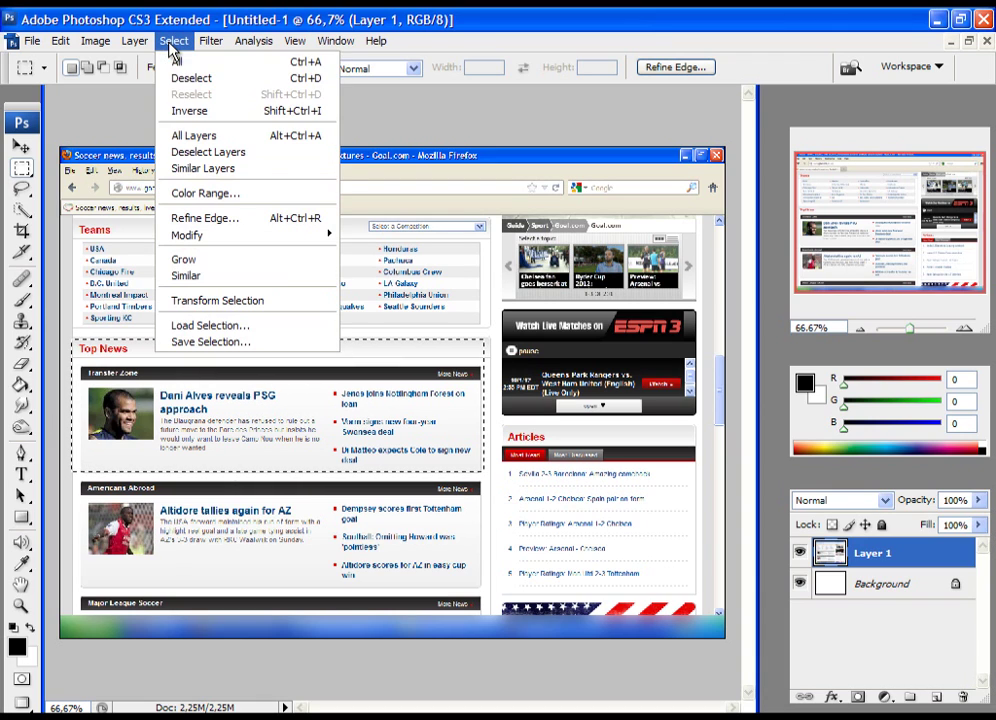
pyautogui.click(192, 110)
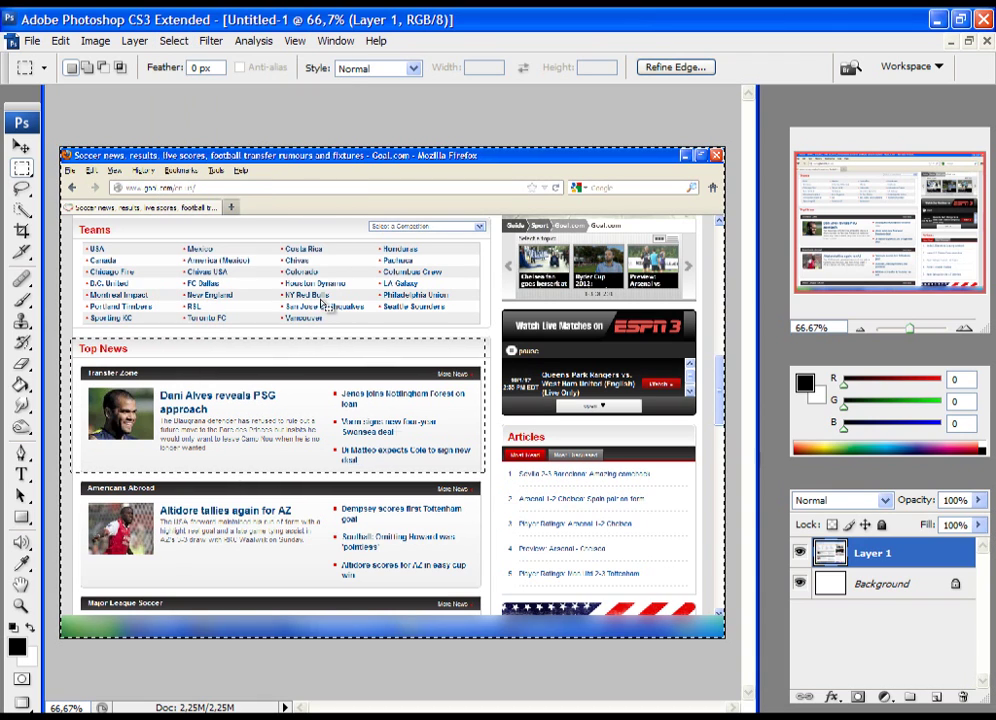
# Step: Apply a Gaussian Blur to the area surrounding Top News
pyautogui.click(212, 42)
pyautogui.moveTo(240, 228)
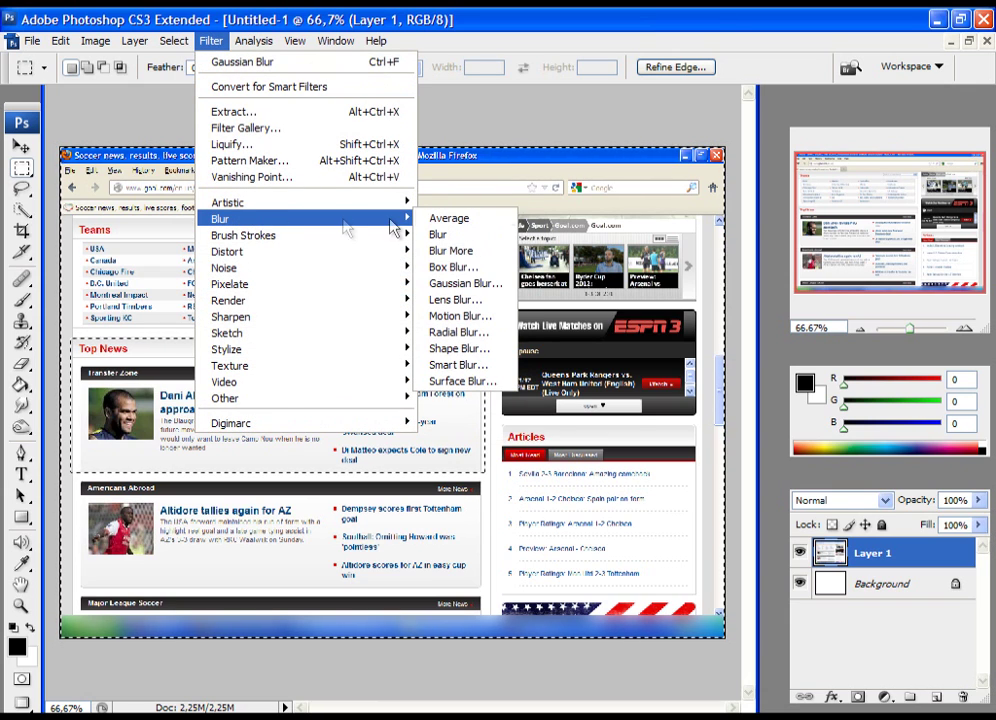
pyautogui.click(452, 284)
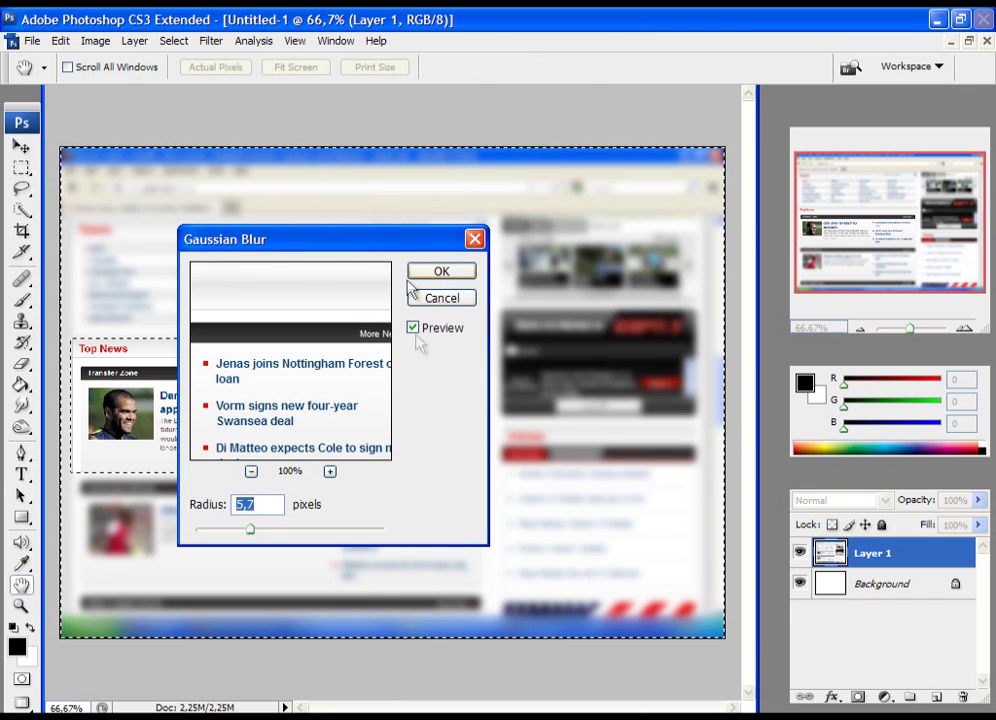
pyautogui.moveTo(260, 239); pyautogui.dragTo(202, 342)
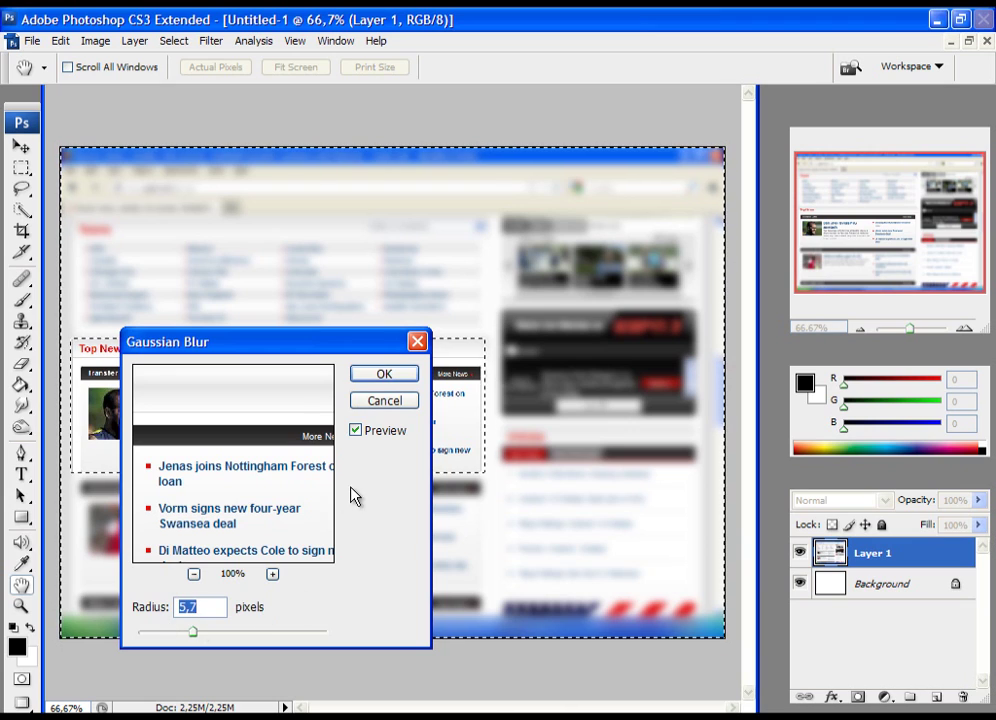
pyautogui.click(382, 377)
pyautogui.click(363, 393)
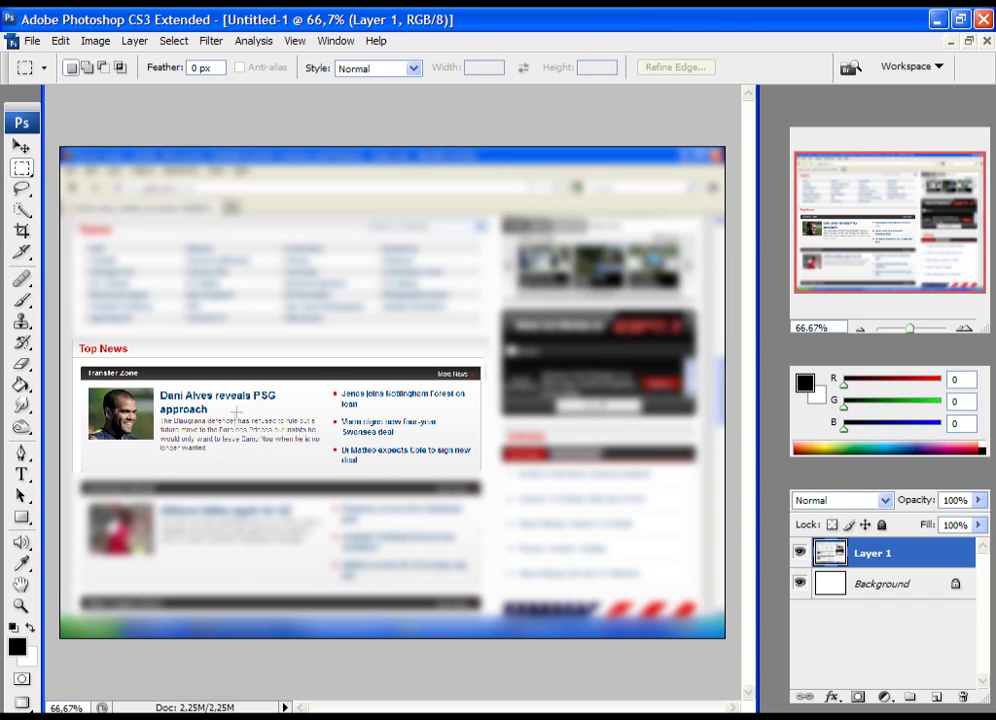
# Step: Step backward twice to undo the Gaussian Blur
pyautogui.click(62, 42)
pyautogui.click(67, 94)
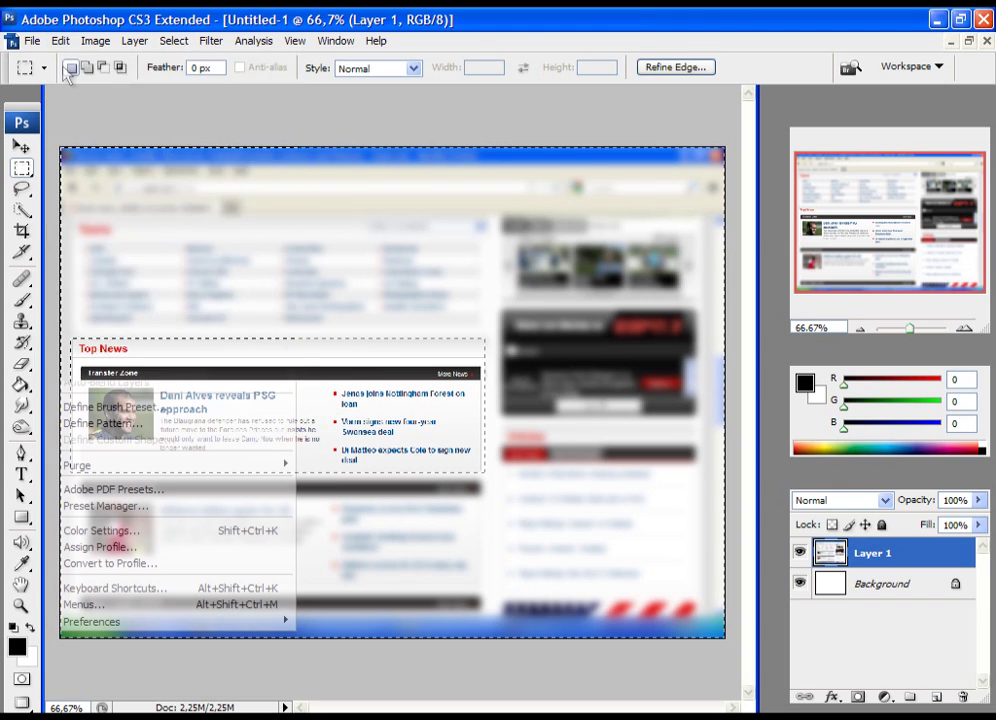
pyautogui.click(62, 42)
pyautogui.click(67, 94)
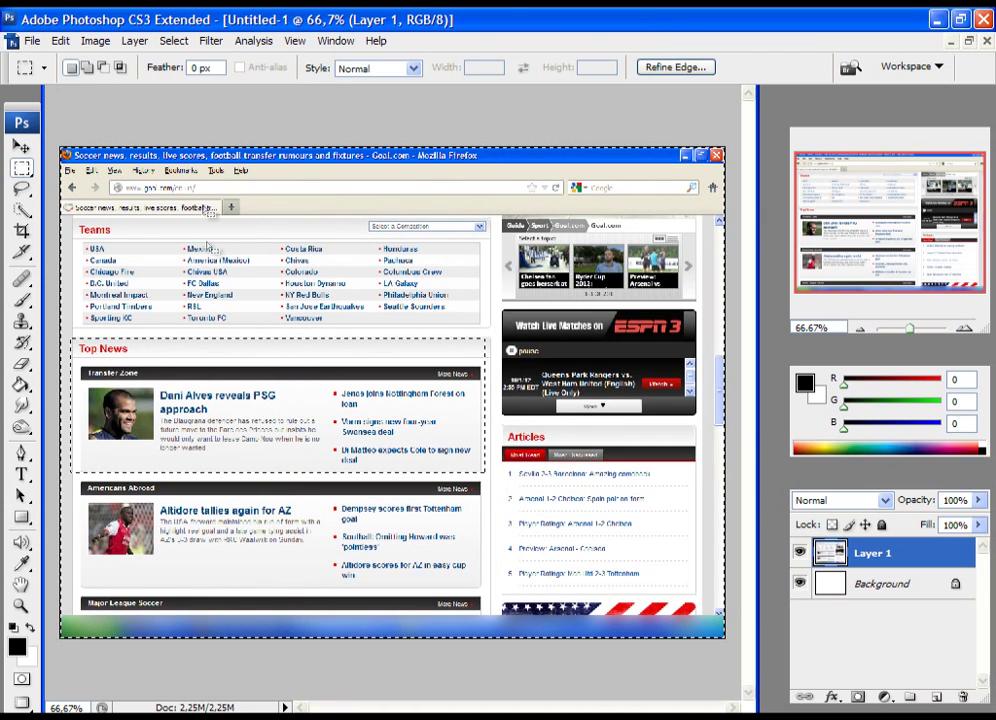
# Step: Reselect the Top News area and invert the selection
pyautogui.click(167, 195)
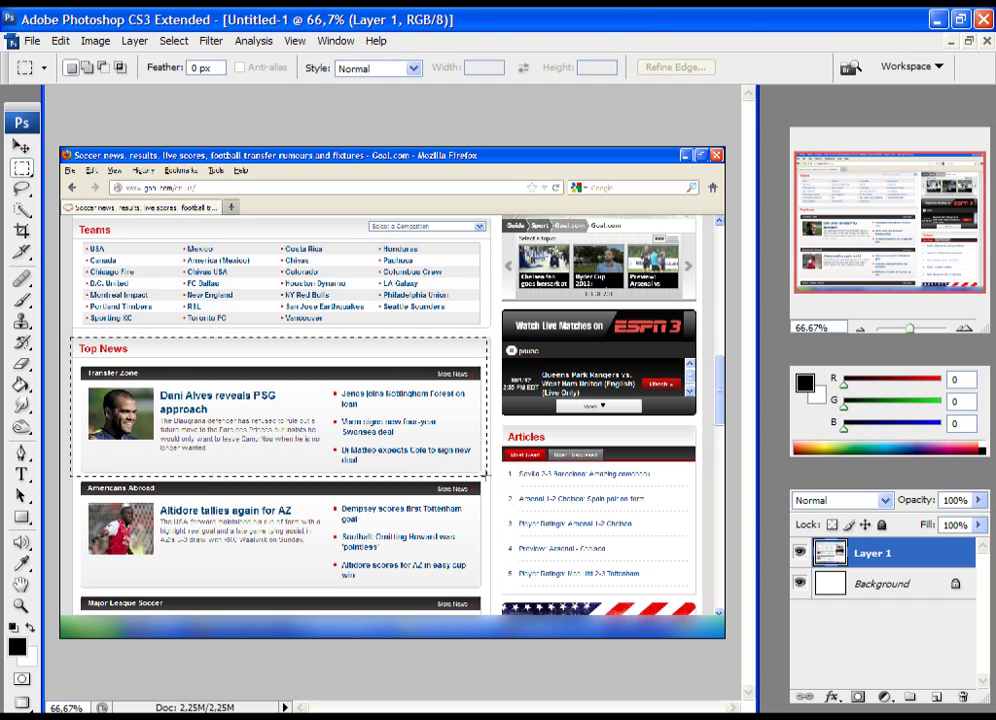
pyautogui.moveTo(487, 477); pyautogui.dragTo(489, 477)
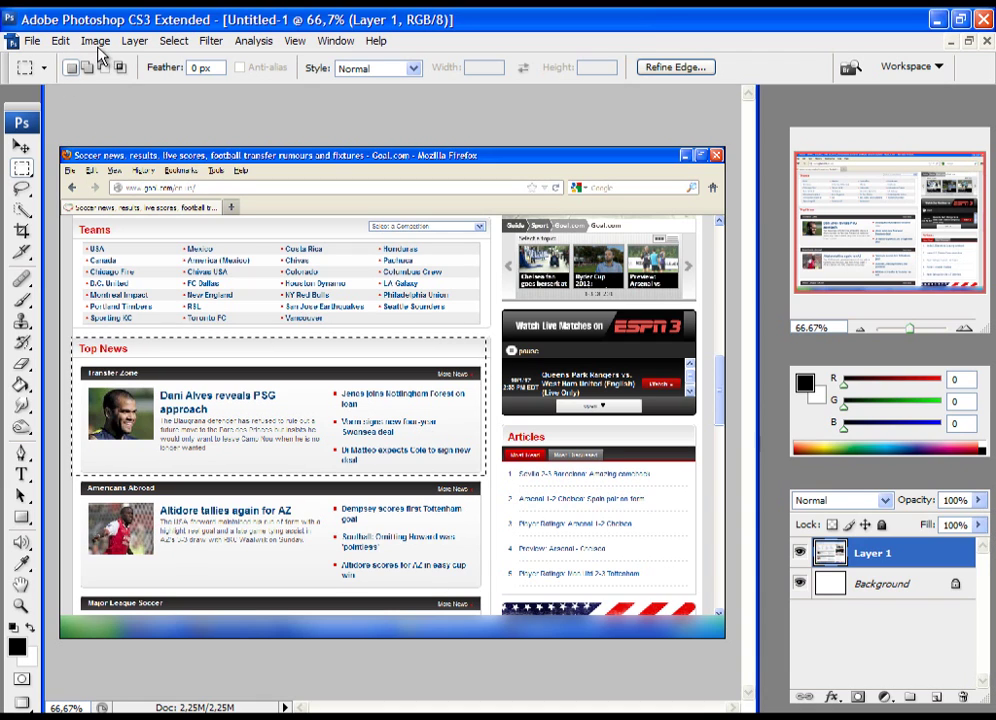
pyautogui.click(173, 42)
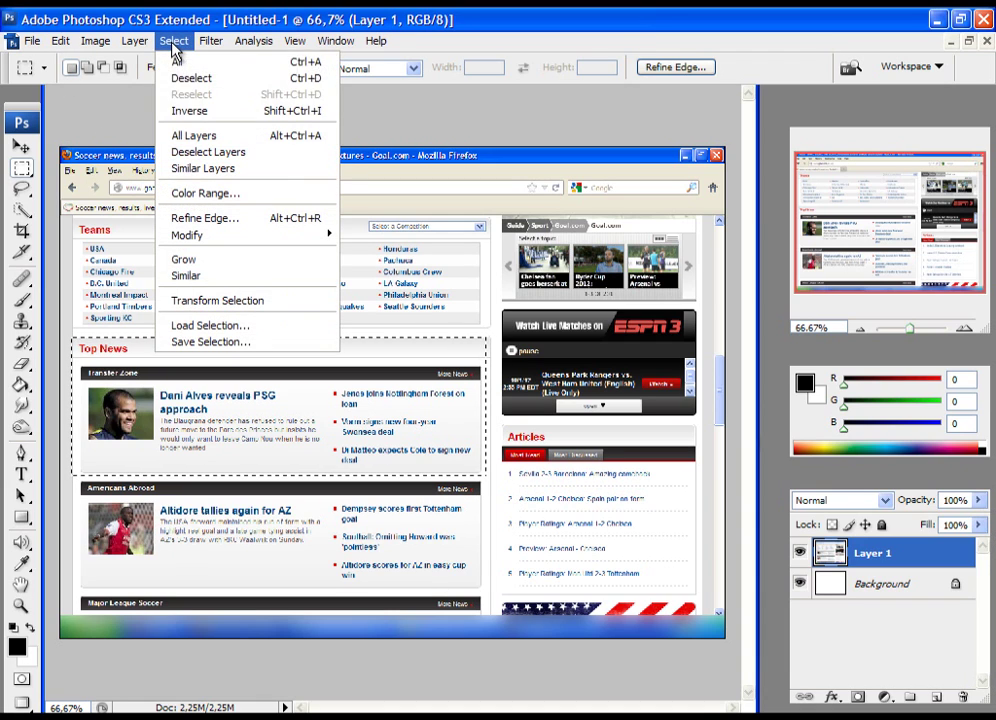
pyautogui.click(190, 111)
# Step: Apply Levels with input black point 140 and midtone 0.47 to the surroundings
pyautogui.click(93, 44)
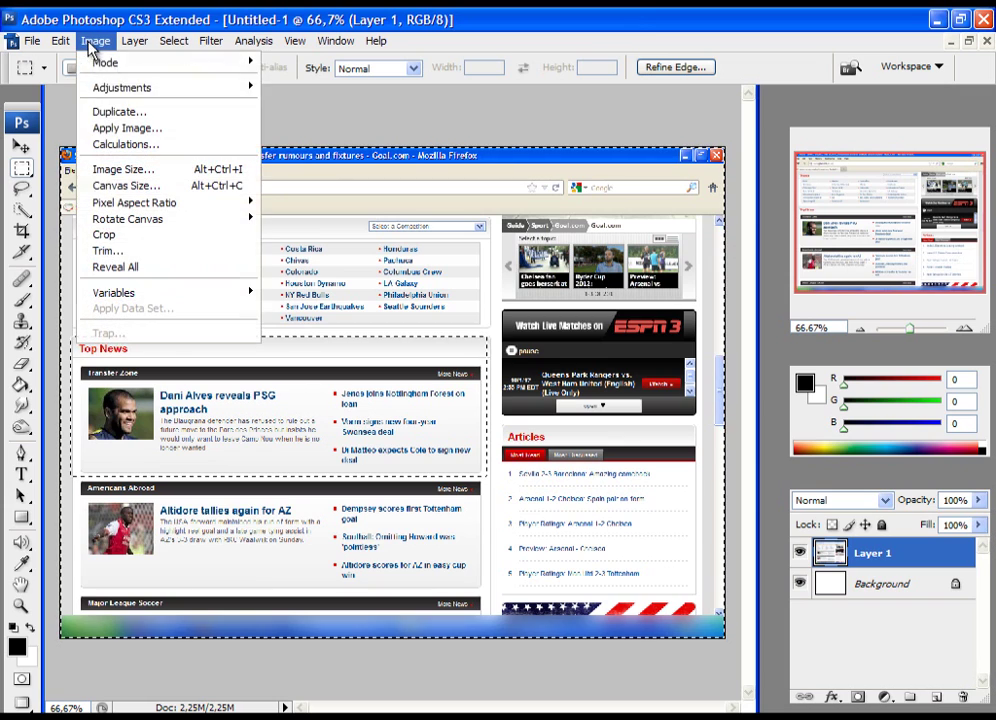
pyautogui.moveTo(105, 88)
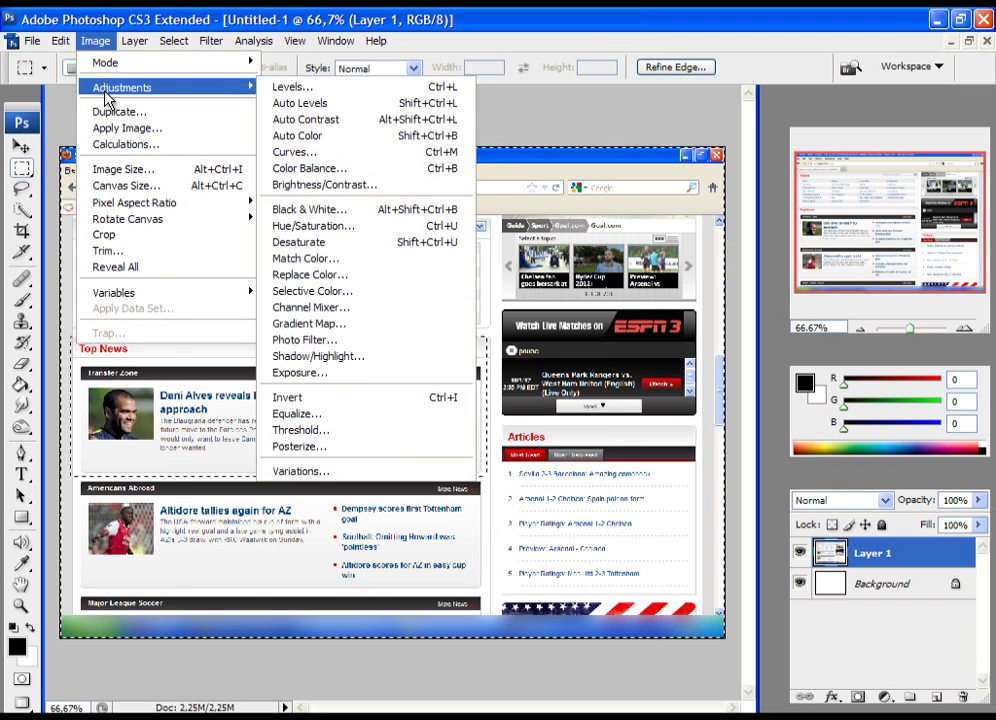
pyautogui.click(319, 89)
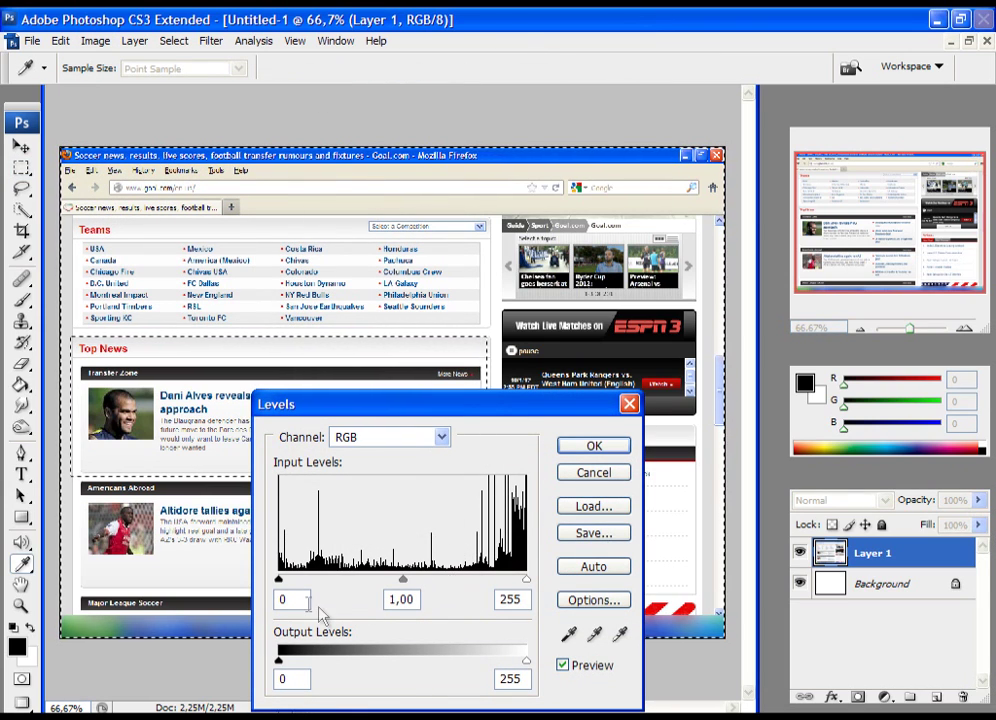
pyautogui.moveTo(283, 590); pyautogui.dragTo(415, 582)
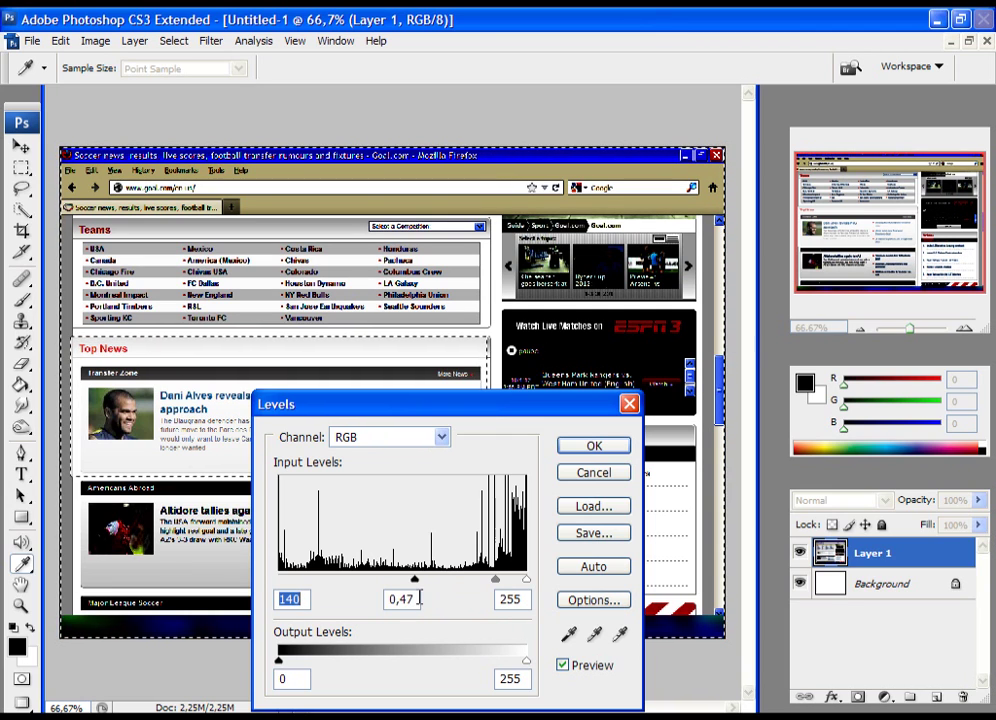
pyautogui.click(598, 447)
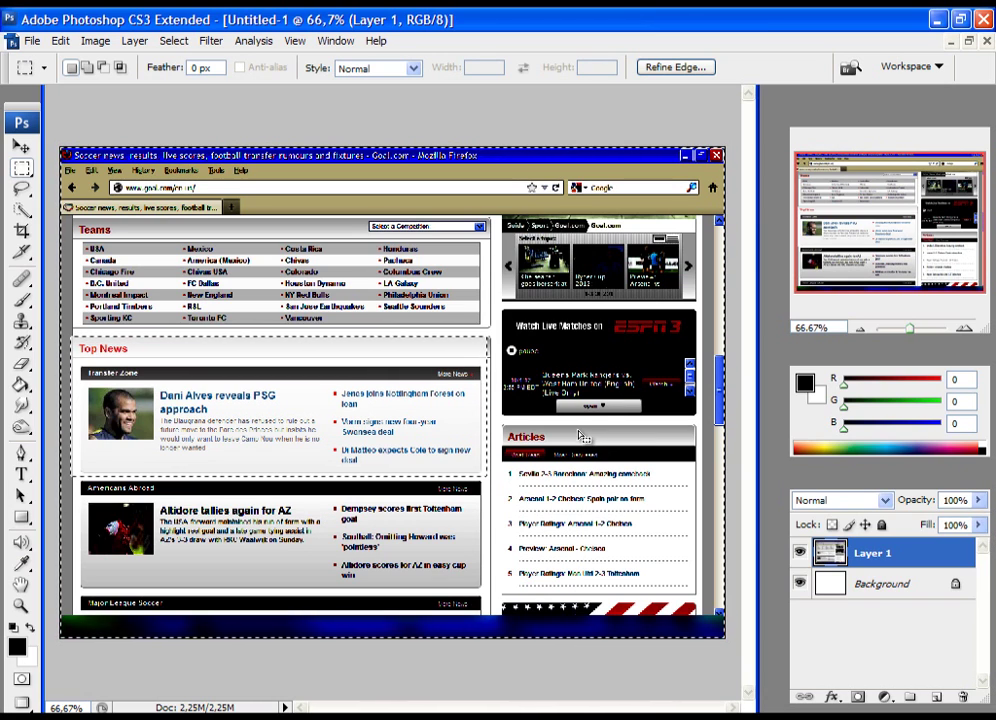
# Step: Apply a 5.7-pixel Gaussian Blur around Top News, then deselect
pyautogui.click(210, 41)
pyautogui.moveTo(410, 220)
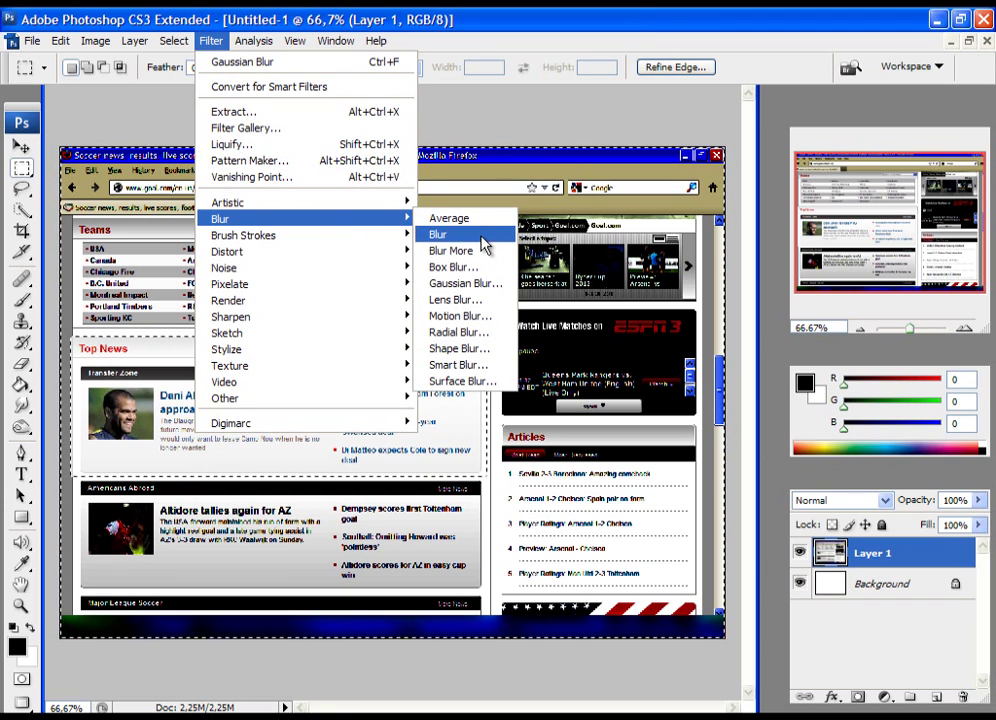
pyautogui.click(482, 284)
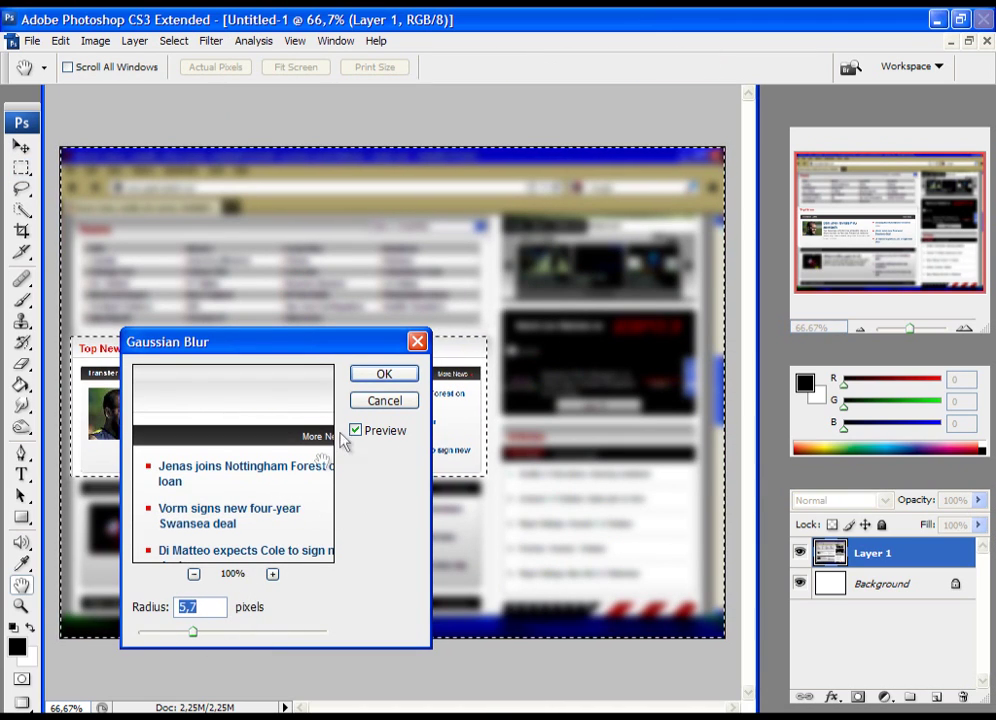
pyautogui.click(390, 376)
pyautogui.click(173, 40)
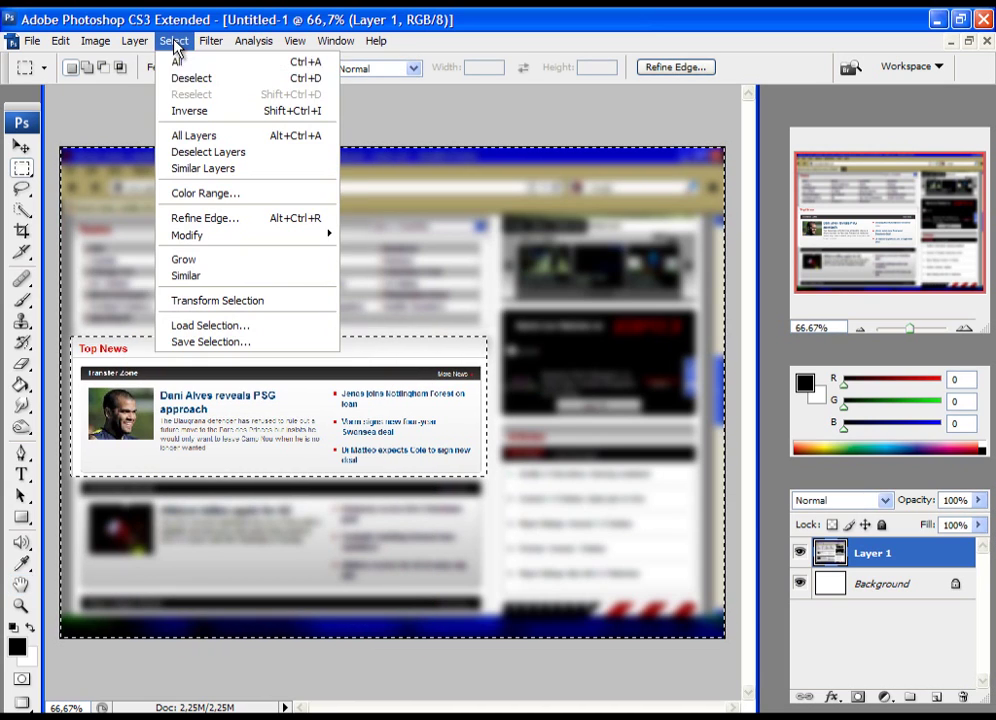
pyautogui.click(204, 79)
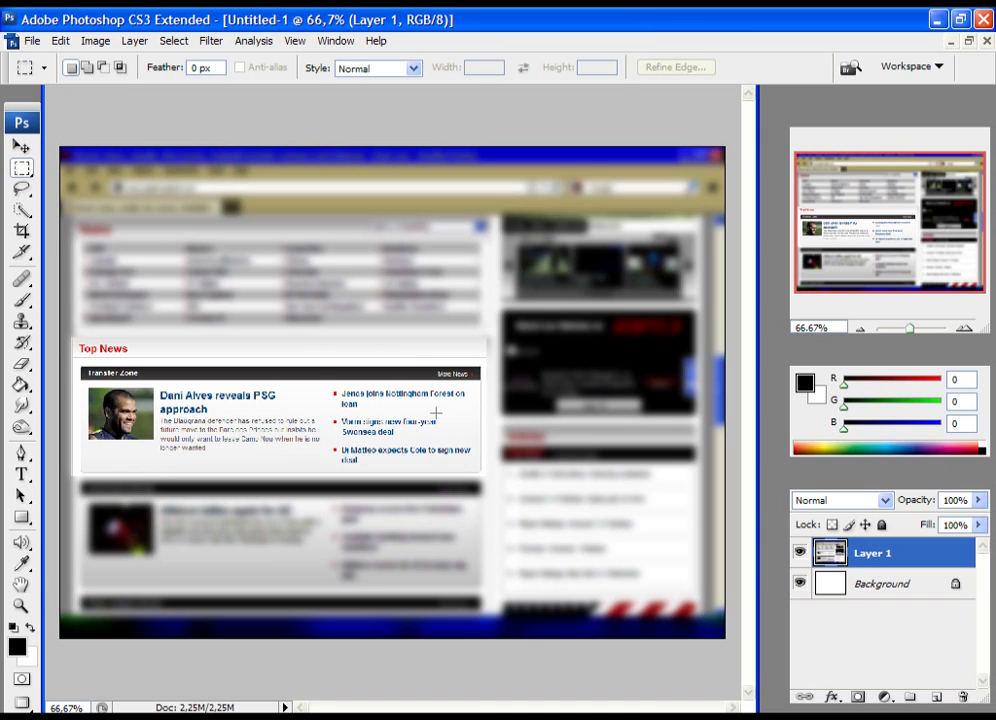
pyautogui.press('u')
pyautogui.hotkey('ctrl', '+')
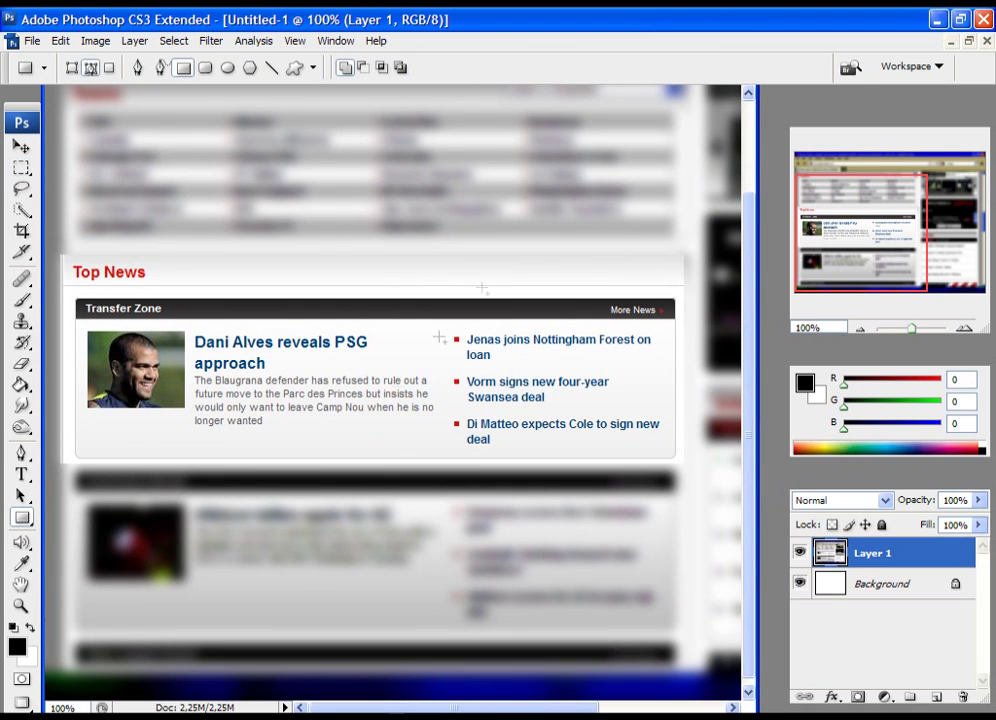
# Step: Revert in History to the Rectangular Marquee state before the Levels and blur
pyautogui.click(770, 141)
pyautogui.click(620, 316)
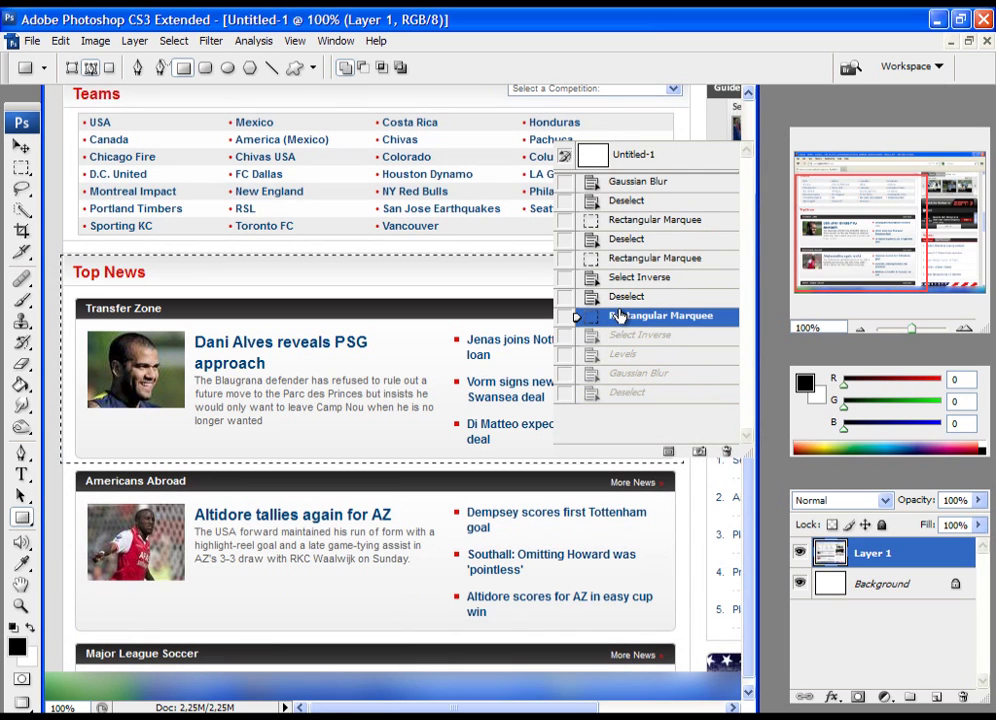
pyautogui.click(765, 142)
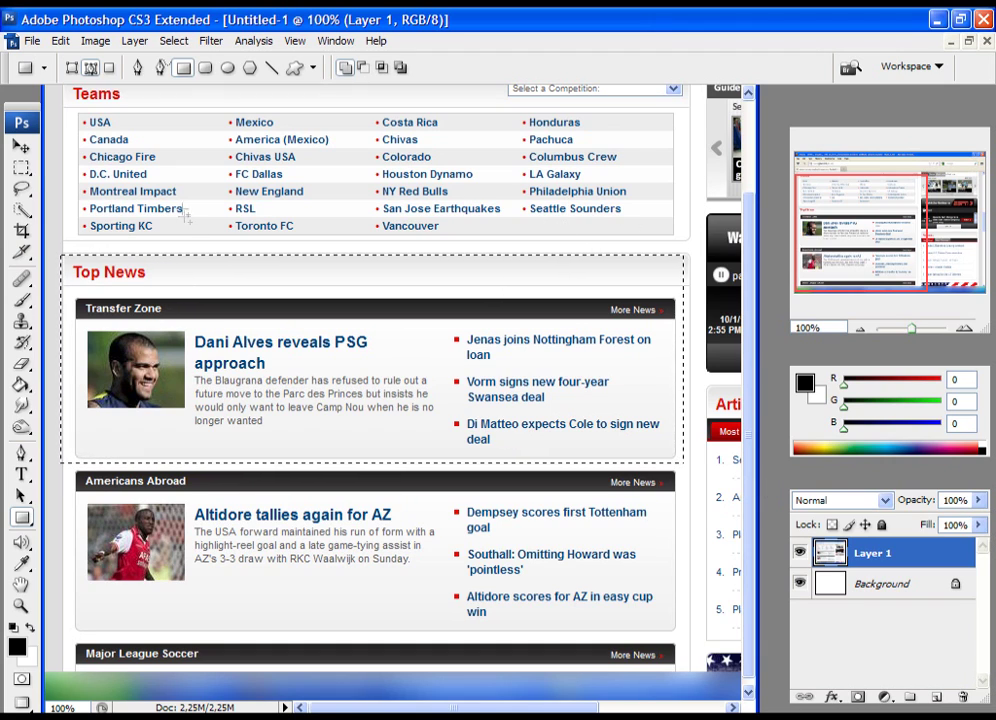
# Step: Marquee-select the Top News section and cut it from Layer 1
pyautogui.click(21, 167)
pyautogui.click(58, 257)
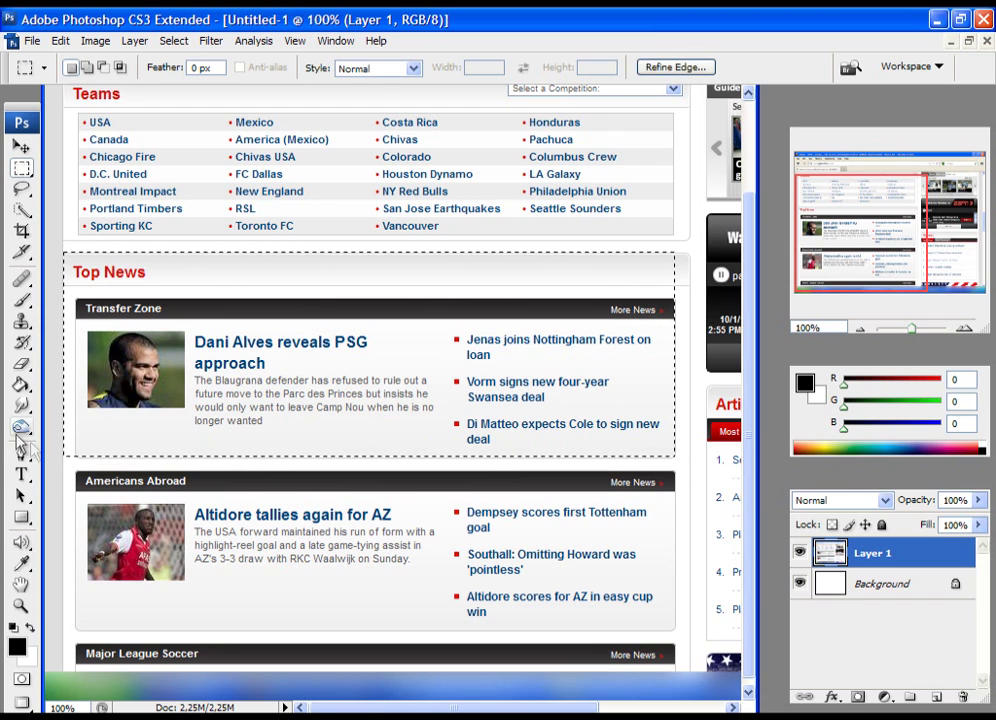
pyautogui.click(63, 252)
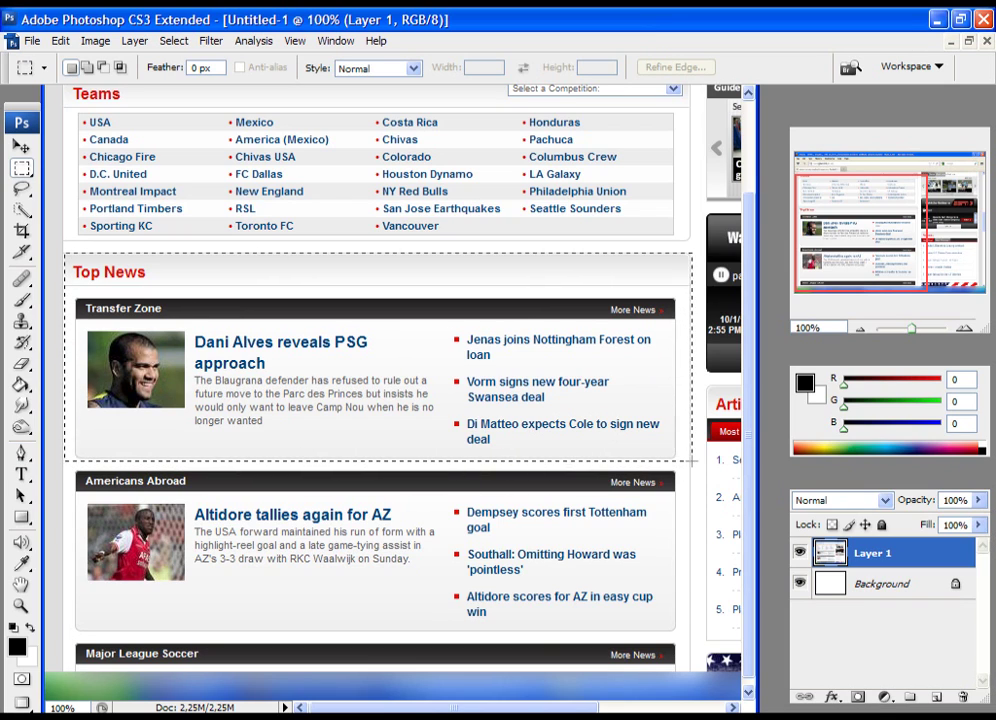
pyautogui.moveTo(690, 462); pyautogui.dragTo(690, 462)
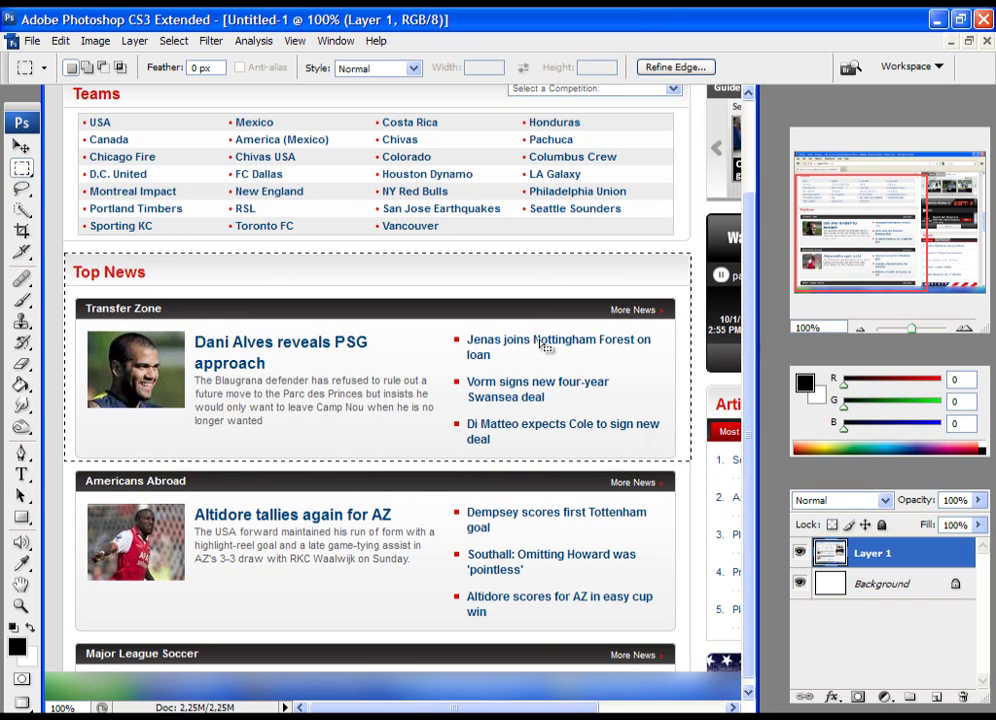
pyautogui.click(58, 41)
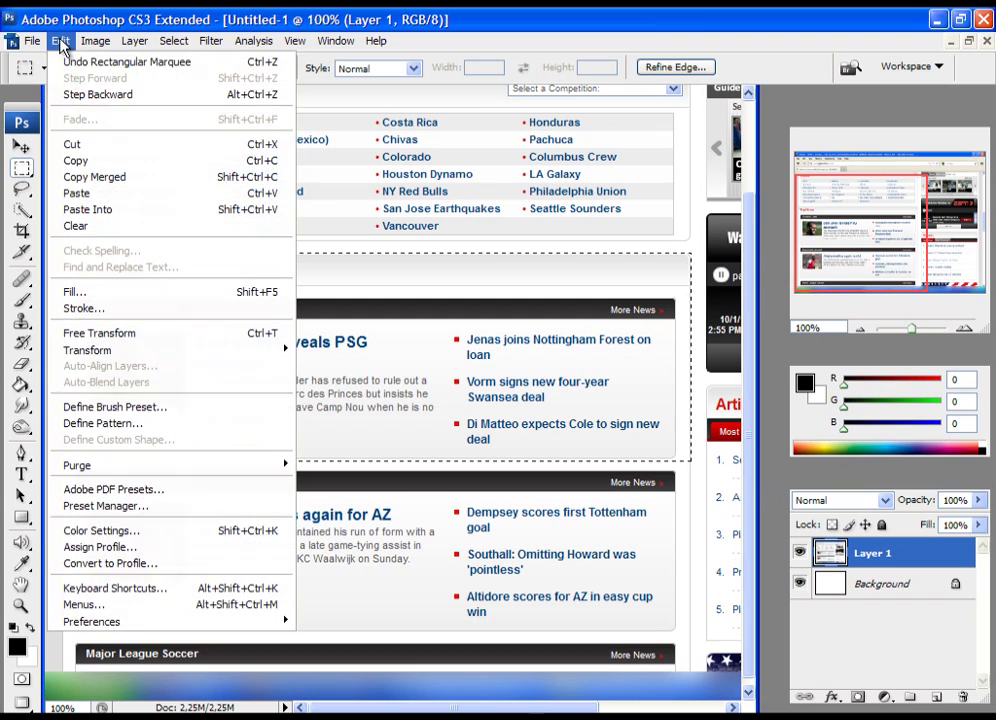
pyautogui.click(86, 148)
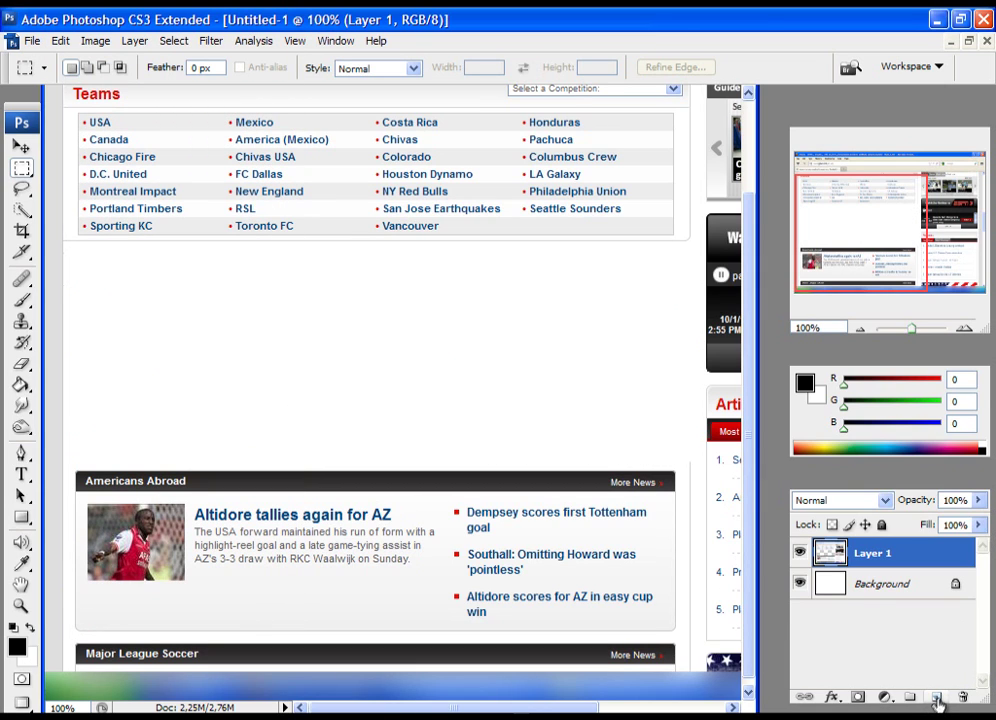
# Step: Paste Top News onto a new Layer 2 and move it back into position
pyautogui.click(937, 699)
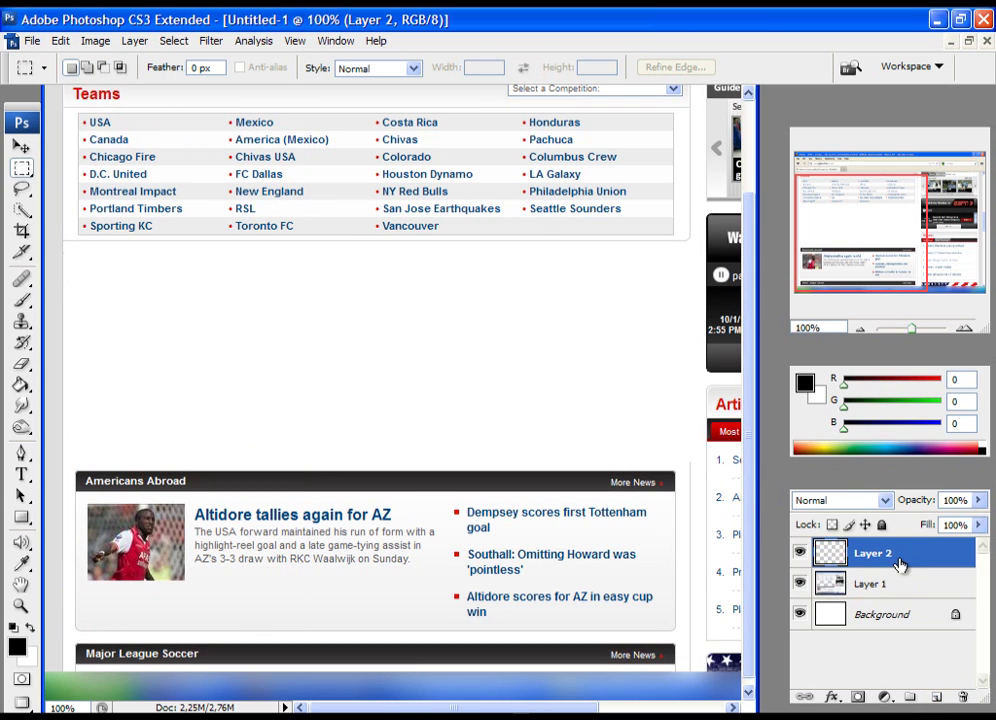
pyautogui.click(60, 41)
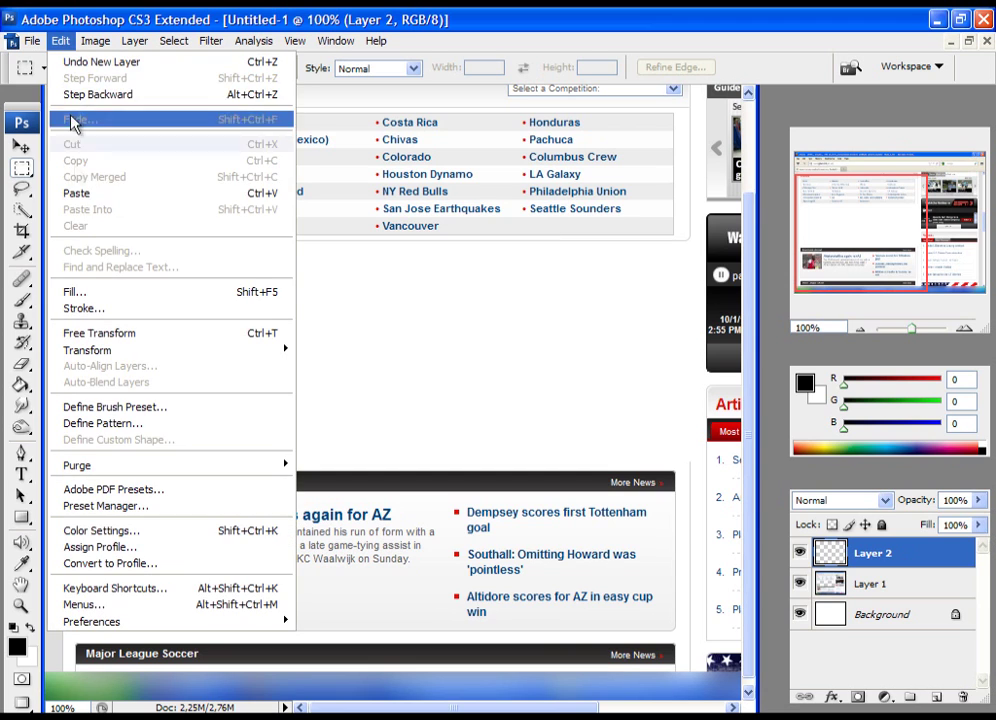
pyautogui.click(76, 191)
pyautogui.click(21, 146)
pyautogui.moveTo(296, 429); pyautogui.dragTo(278, 381)
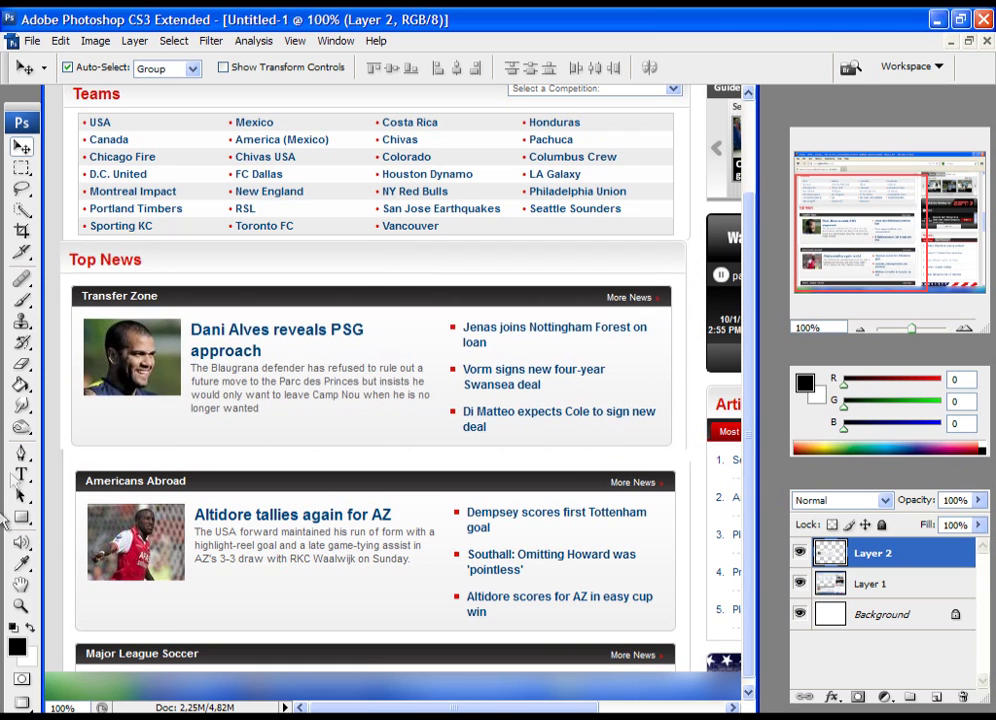
# Step: Nudge the Top News block on Layer 2 one pixel left to align with the screenshot, then return to 100% view
pyautogui.press('z')
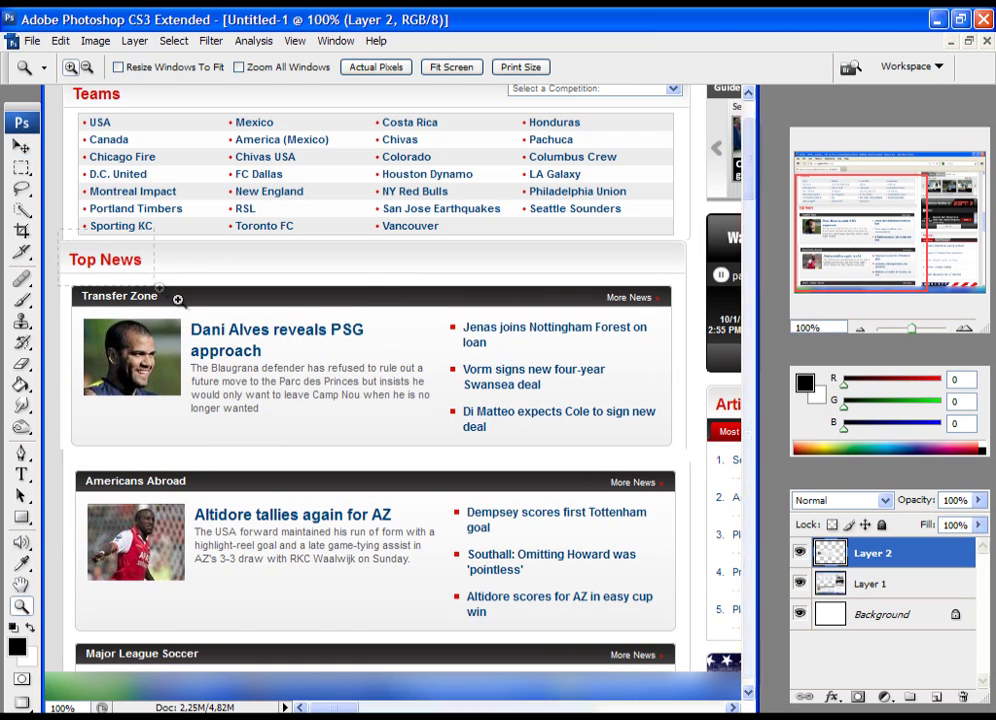
pyautogui.moveTo(177, 299); pyautogui.dragTo(62, 218)
pyautogui.click(21, 146)
pyautogui.moveTo(197, 403)
pyautogui.mouseDown()
pyautogui.moveTo(263, 388)
pyautogui.moveTo(249, 413)
pyautogui.moveTo(207, 396)
pyautogui.moveTo(197, 403)
pyautogui.mouseUp()
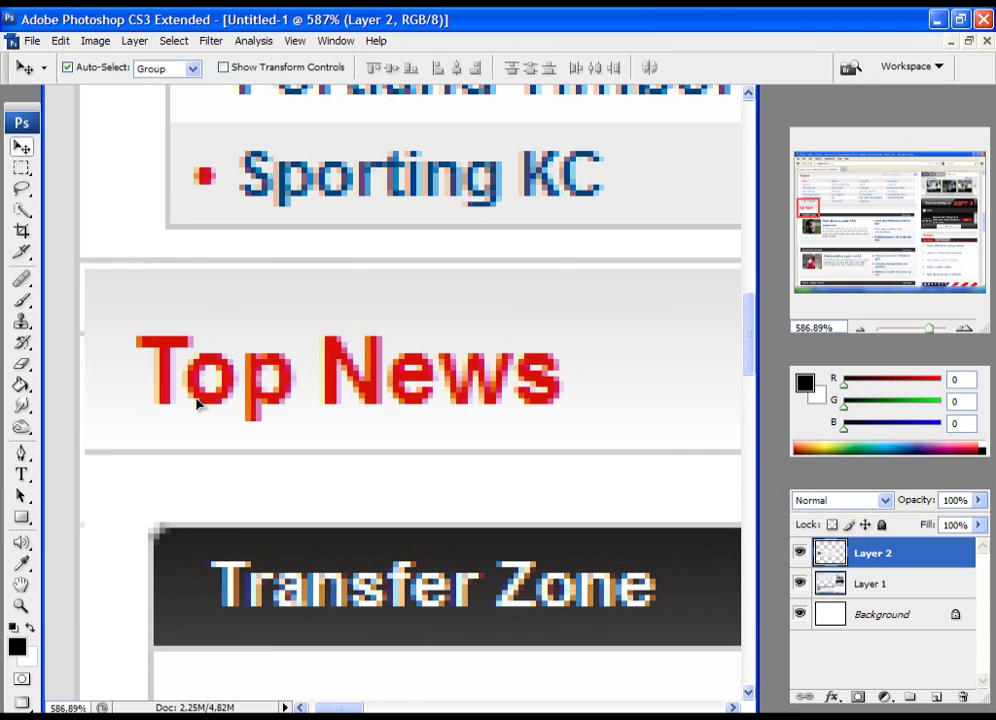
pyautogui.press('Left')
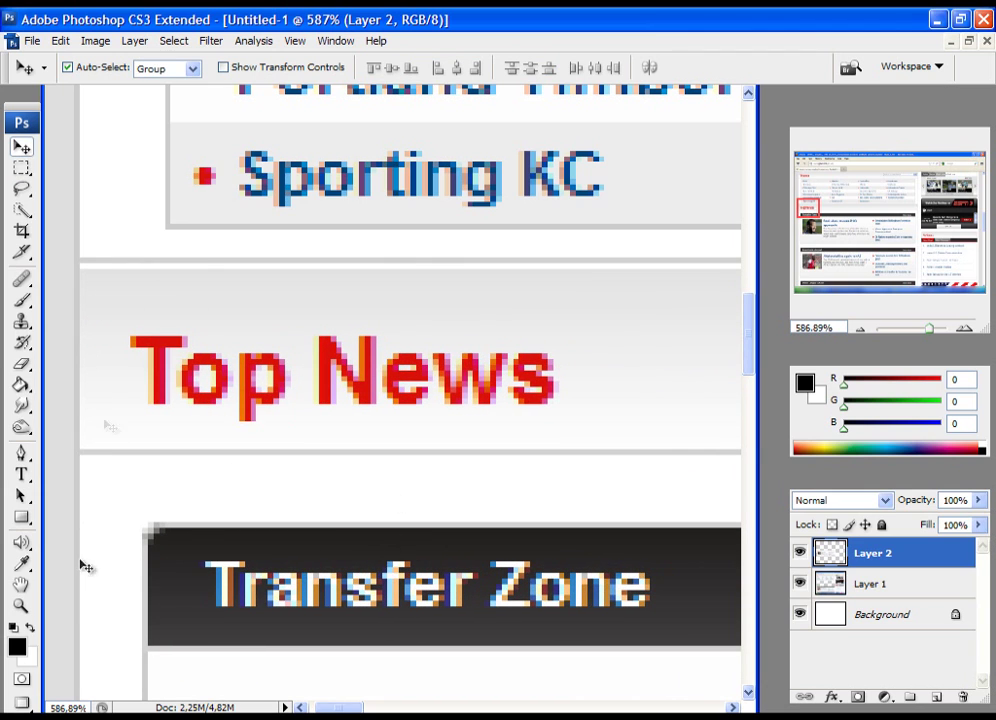
pyautogui.click(21, 606)
pyautogui.keyDown('alt'); pyautogui.click(452, 412); pyautogui.keyUp('alt')
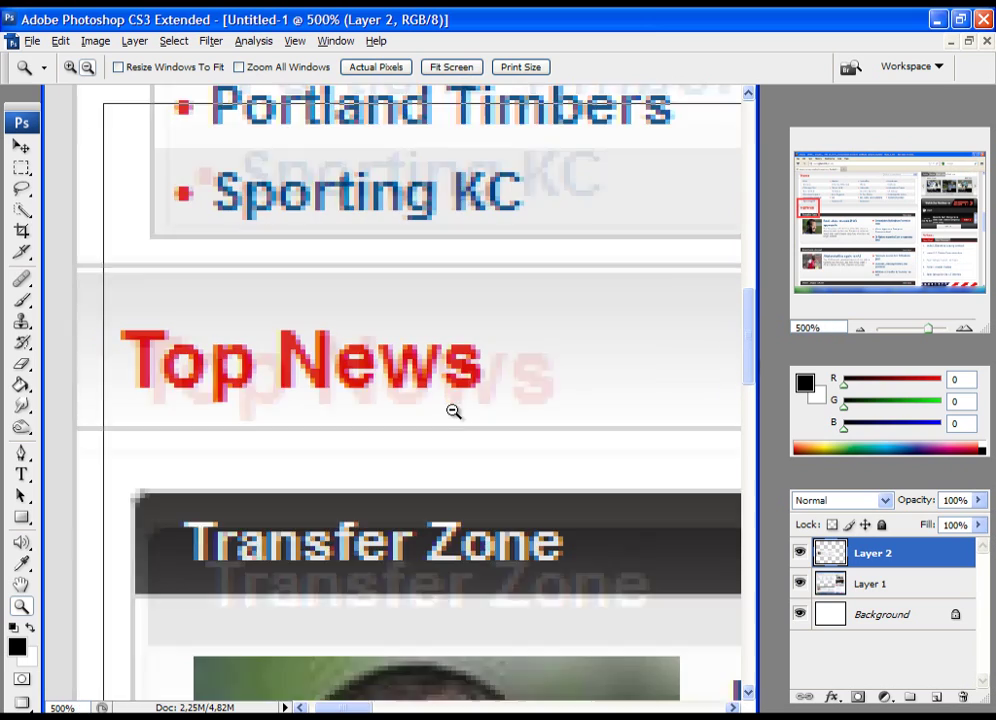
pyautogui.keyDown('alt'); pyautogui.click(445, 416); pyautogui.keyUp('alt')
pyautogui.keyDown('alt'); pyautogui.click(440, 422); pyautogui.keyUp('alt')
pyautogui.keyDown('alt'); pyautogui.click(436, 489); pyautogui.keyUp('alt')
pyautogui.keyDown('alt'); pyautogui.click(421, 504); pyautogui.keyUp('alt')
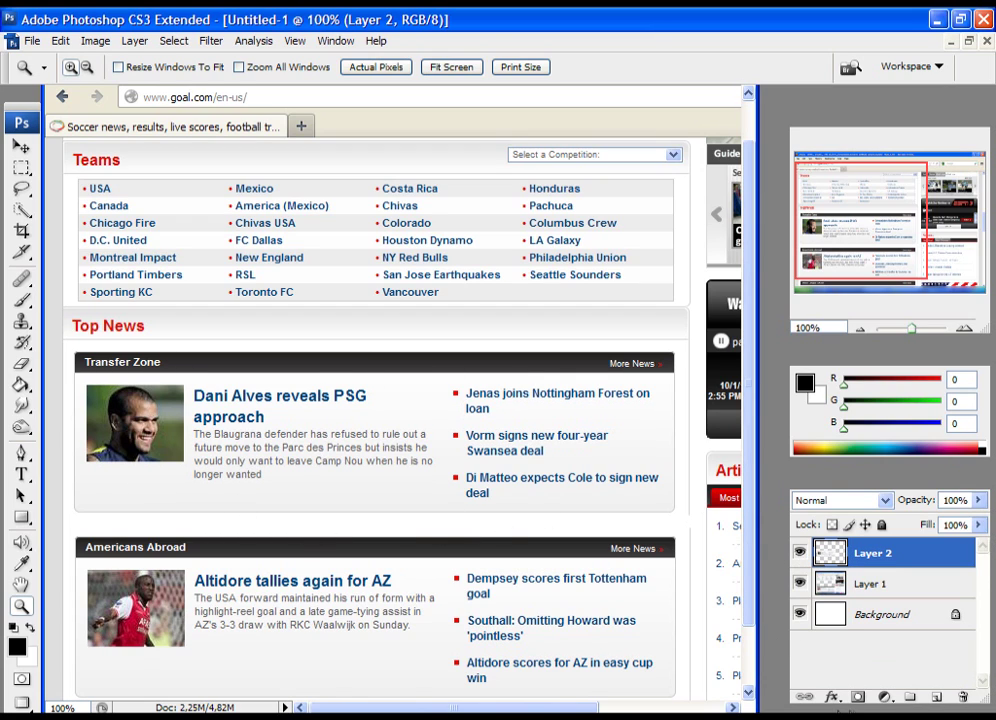
# Step: Apply a Drop Shadow to Layer 2: angle 148°, distance 13 px, size 10 px, opacity about 36%
pyautogui.click(831, 699)
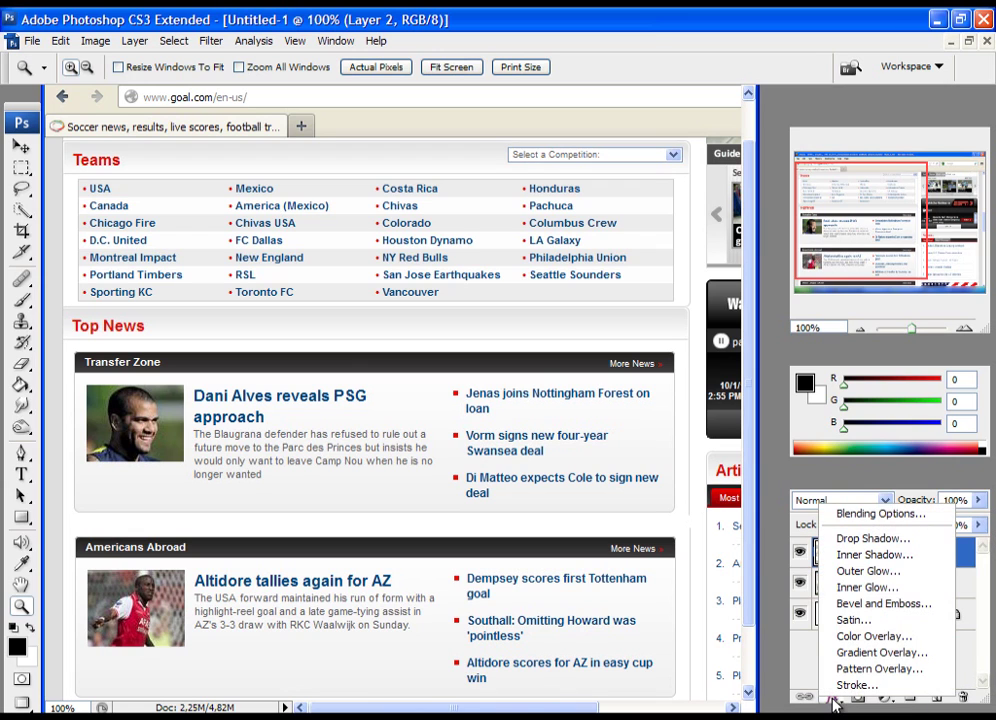
pyautogui.click(872, 540)
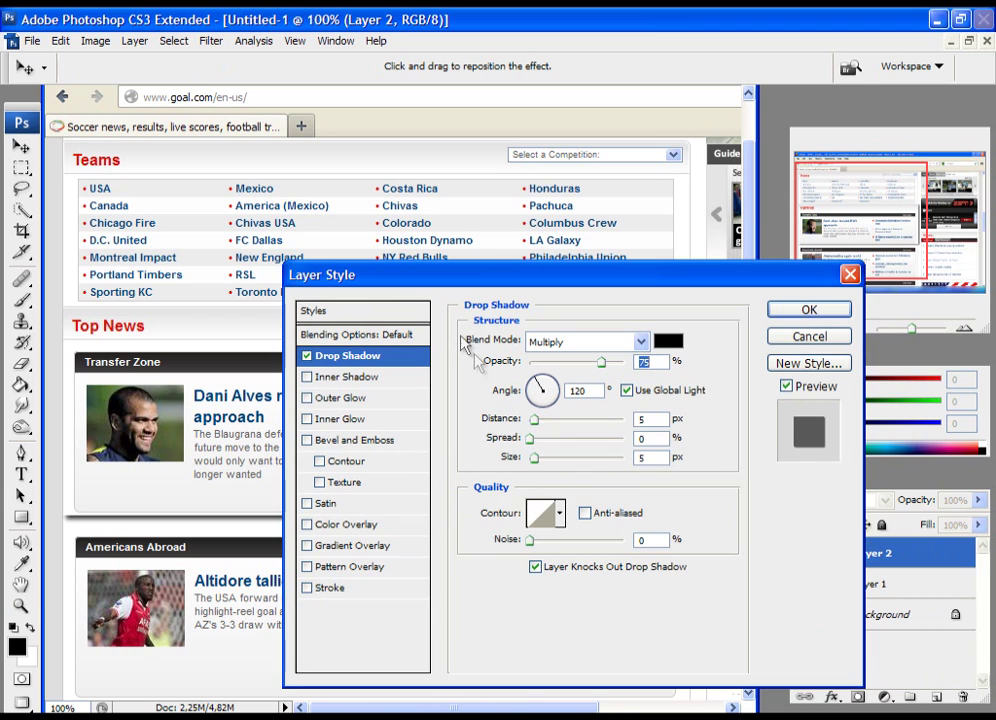
pyautogui.moveTo(418, 287); pyautogui.dragTo(701, 370)
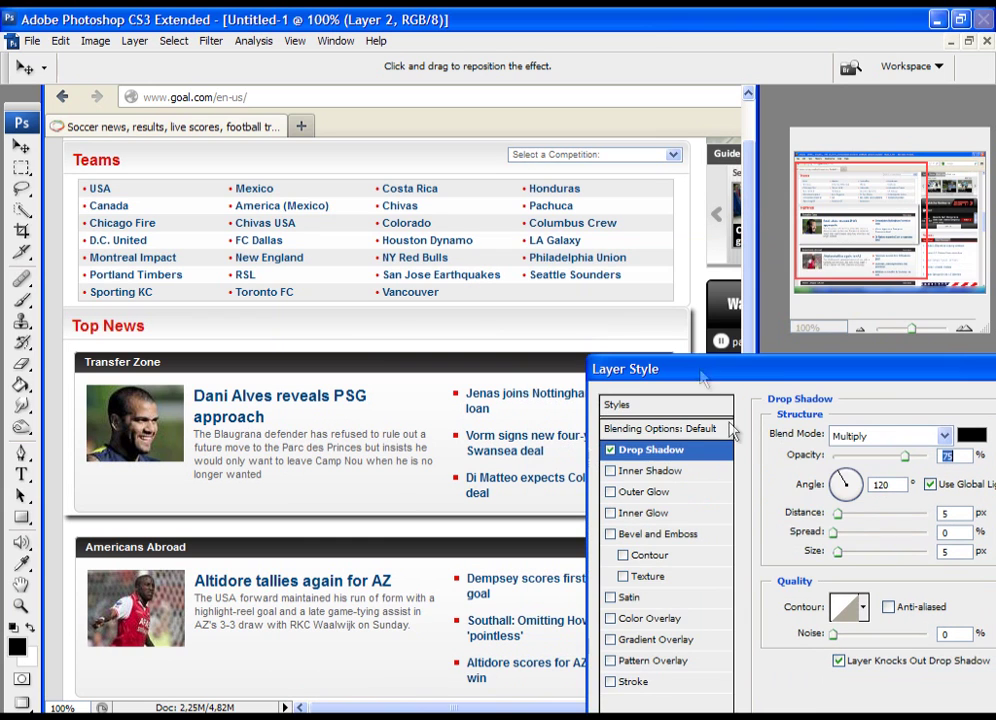
pyautogui.moveTo(843, 485); pyautogui.dragTo(843, 560)
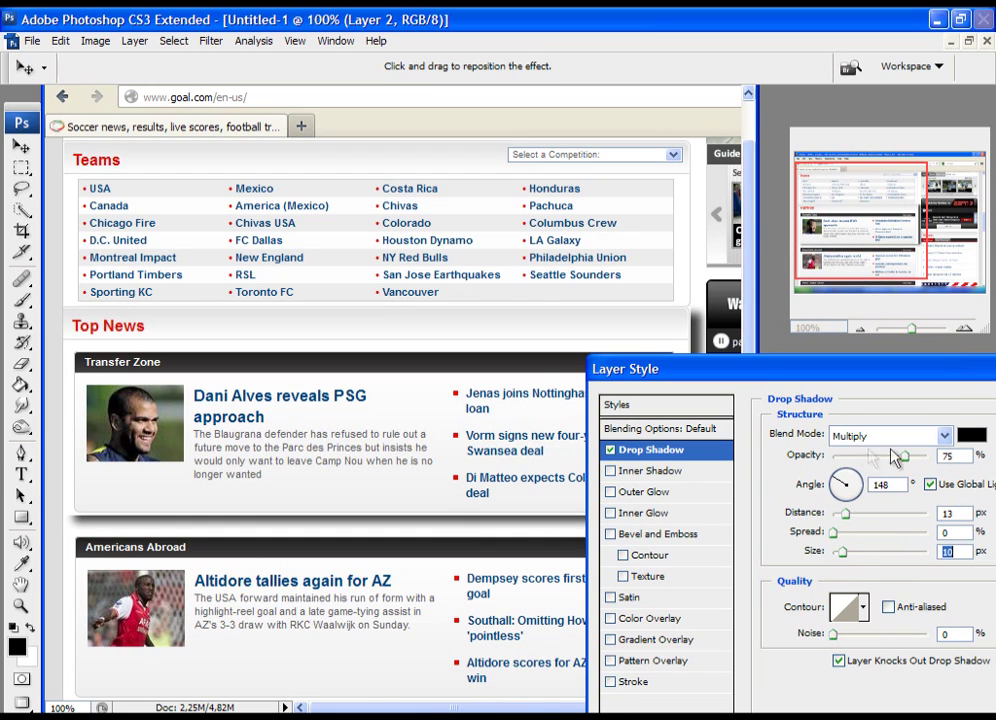
pyautogui.moveTo(905, 456); pyautogui.dragTo(868, 466)
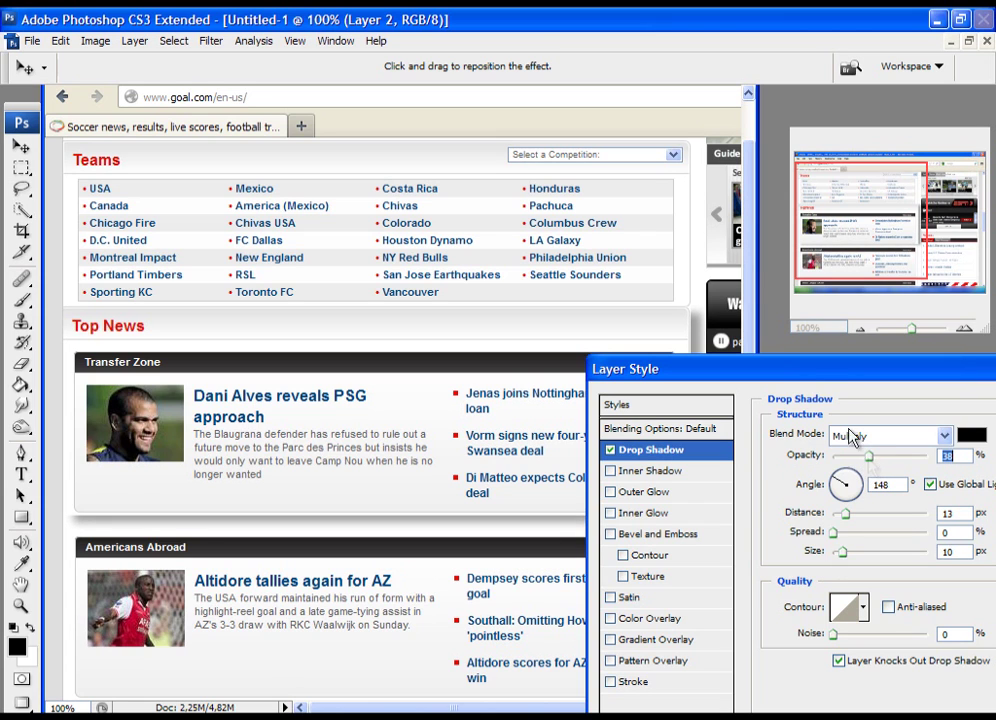
pyautogui.moveTo(604, 373); pyautogui.dragTo(201, 353)
pyautogui.click(711, 382)
pyautogui.press('z')
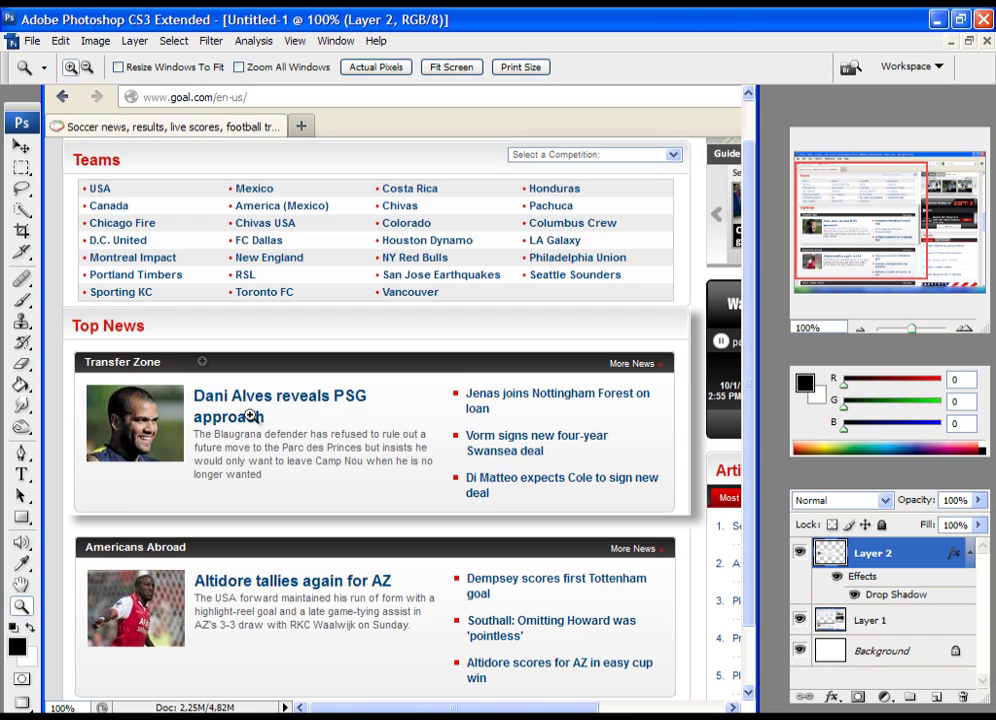
pyautogui.click(21, 517)
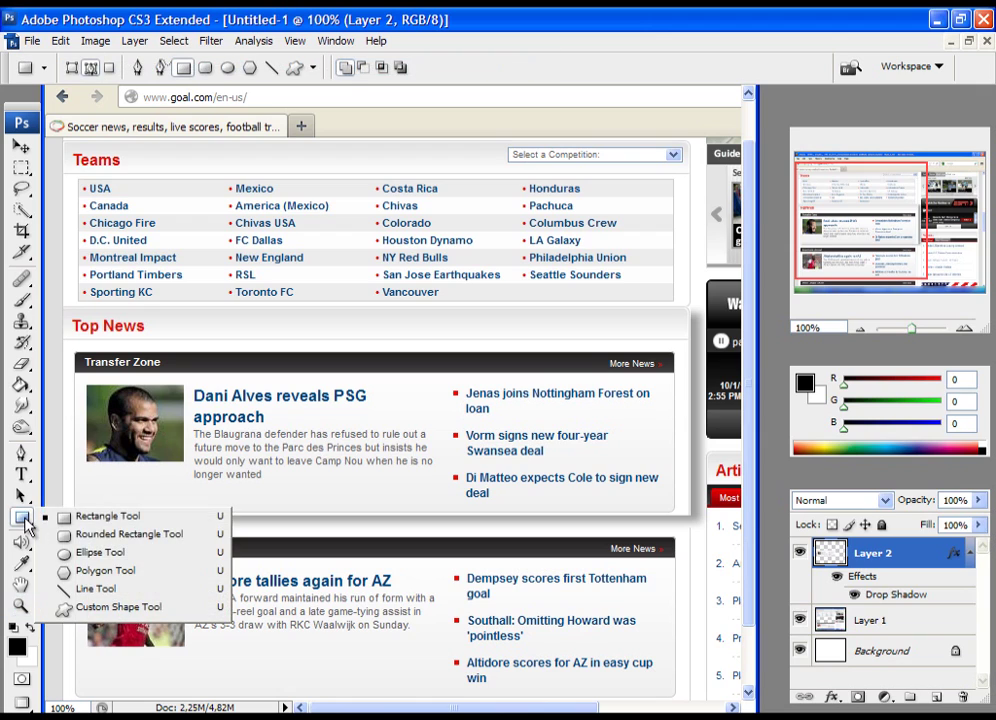
# Step: Draw a rectangle path around the Dani Alves lead story and set the brush diameter to 6 px
pyautogui.click(110, 518)
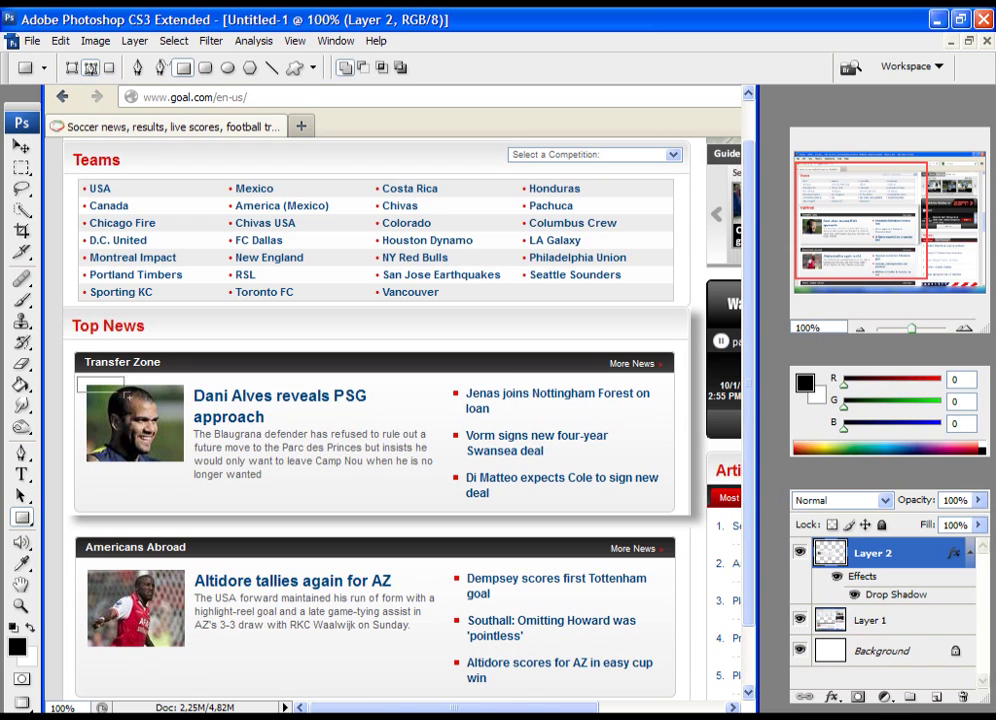
pyautogui.moveTo(124, 392); pyautogui.dragTo(443, 506)
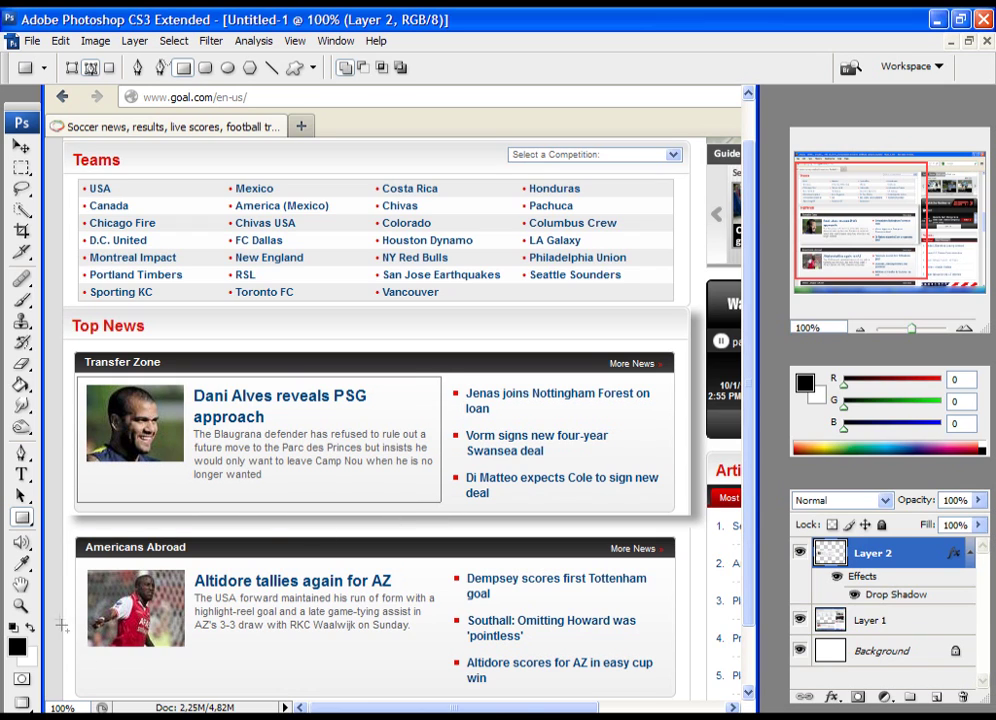
pyautogui.click(22, 299)
pyautogui.rightClick(282, 387)
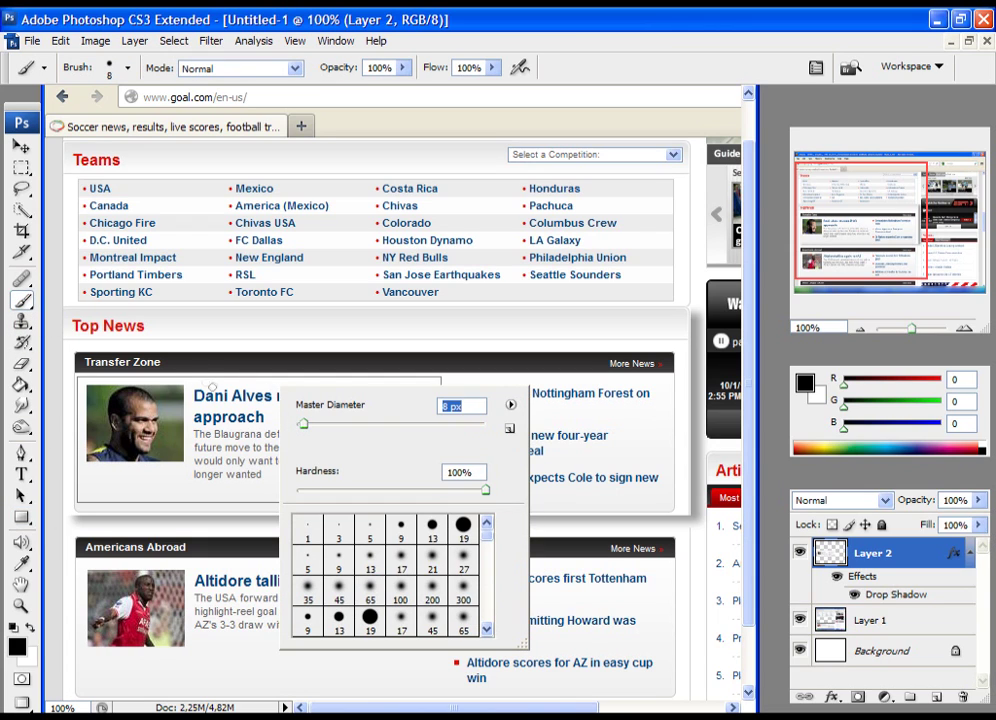
pyautogui.write('6')
pyautogui.press('Return')
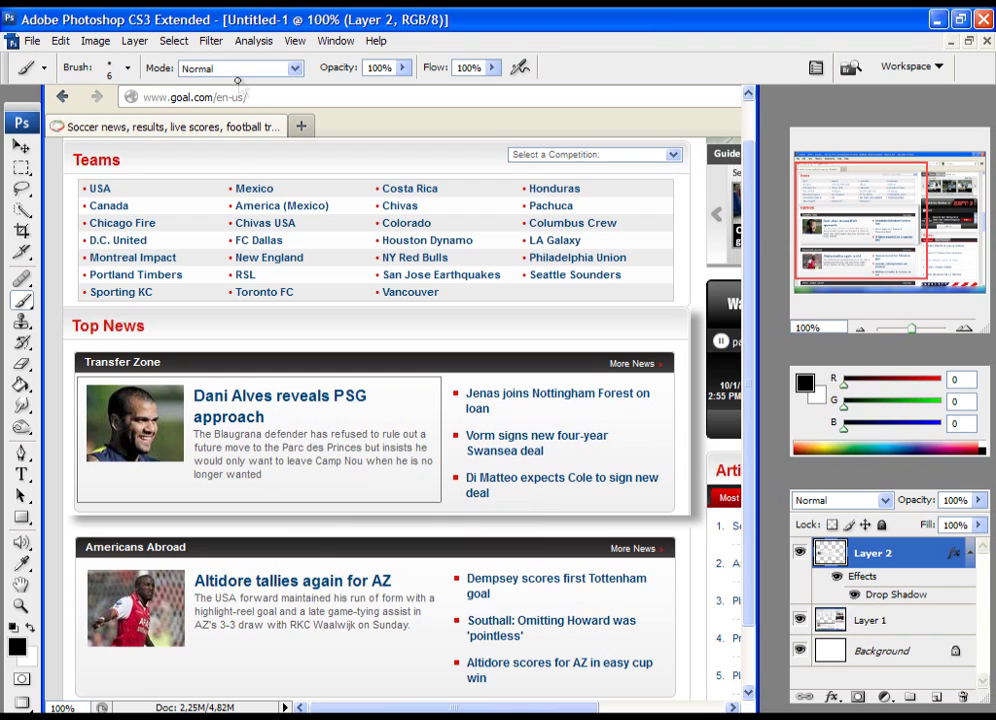
# Step: Stroke the rectangle path with the 6 px black brush to frame the Dani Alves story
pyautogui.click(21, 500)
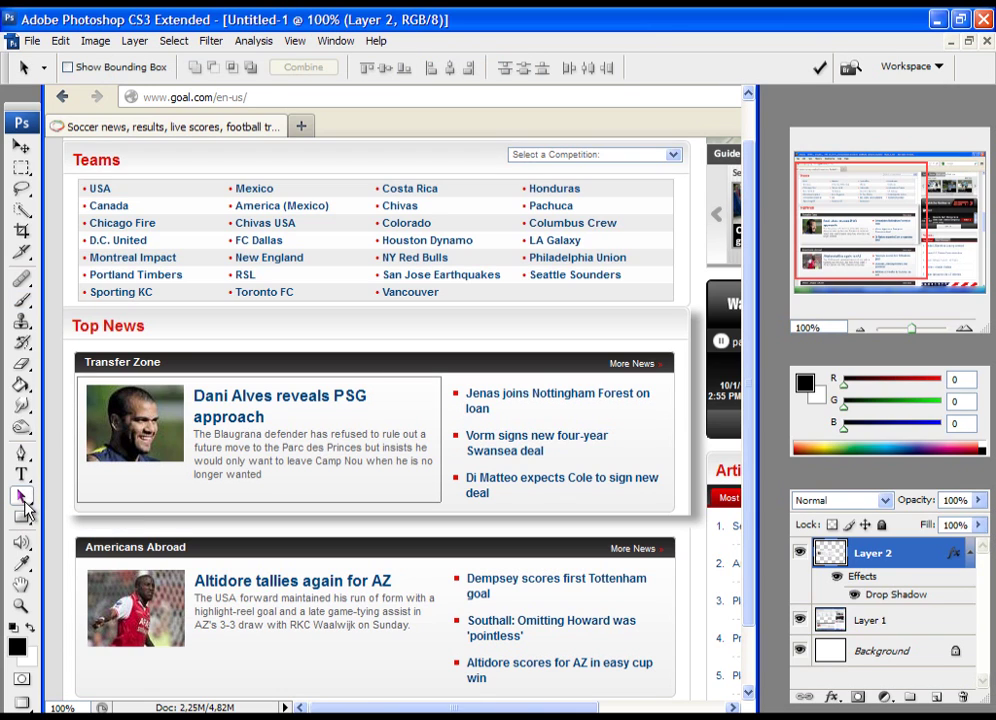
pyautogui.rightClick(336, 346)
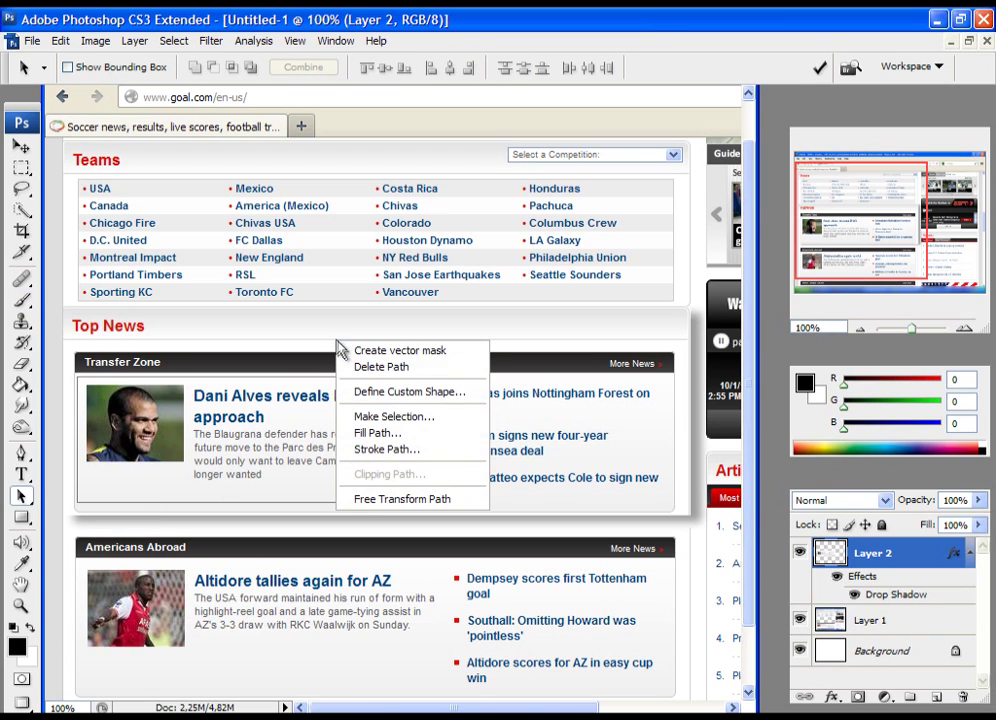
pyautogui.click(383, 451)
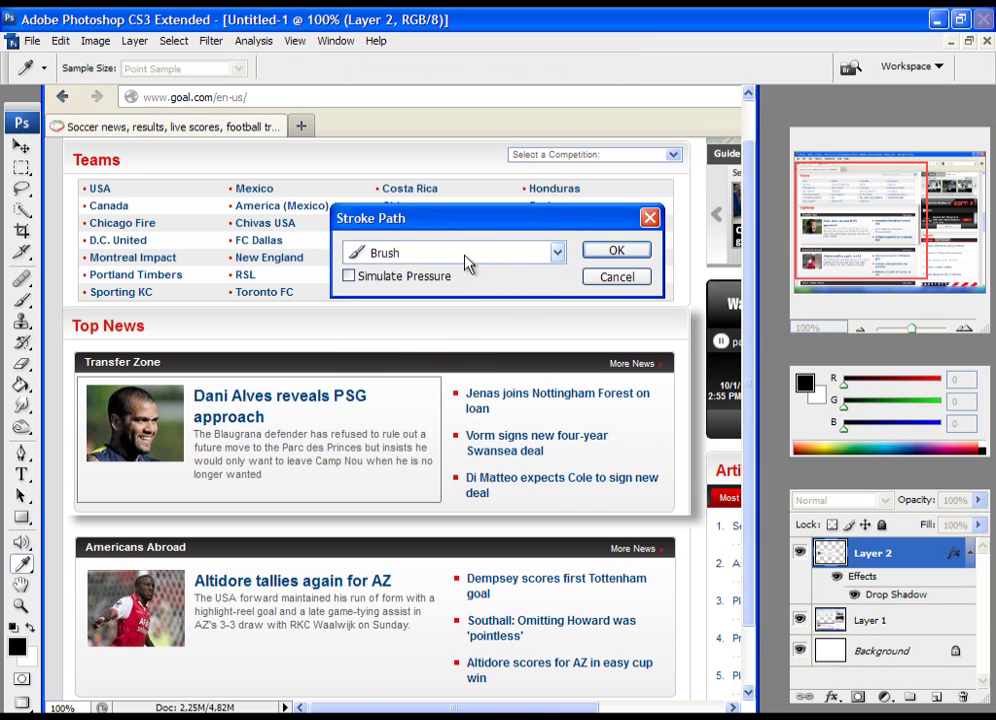
pyautogui.click(420, 262)
pyautogui.click(398, 293)
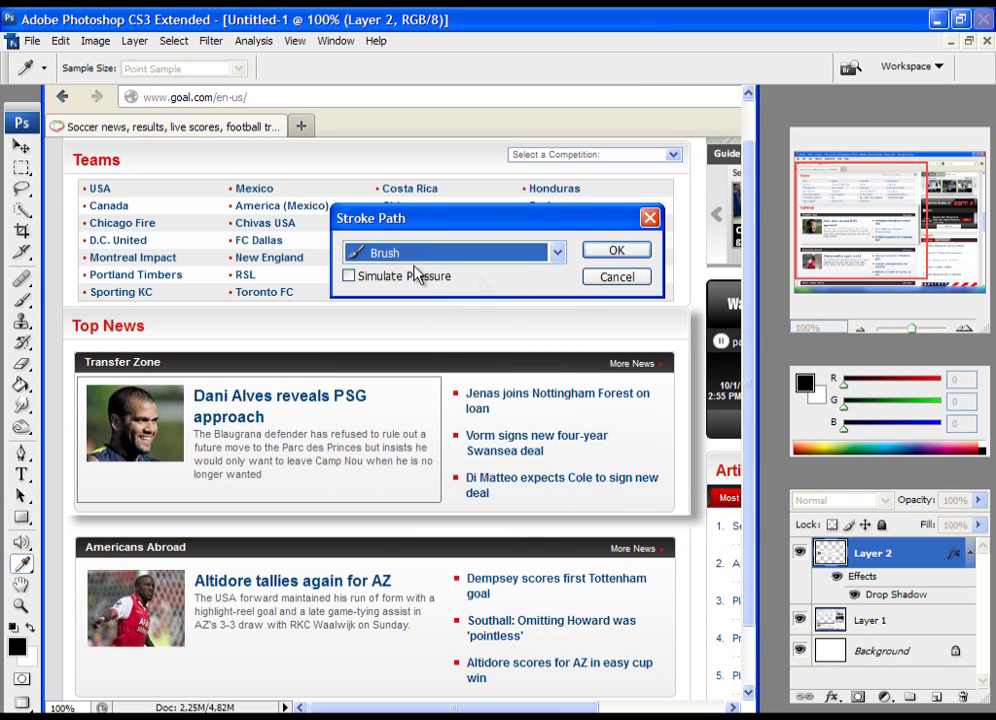
pyautogui.click(614, 252)
pyautogui.press('a')
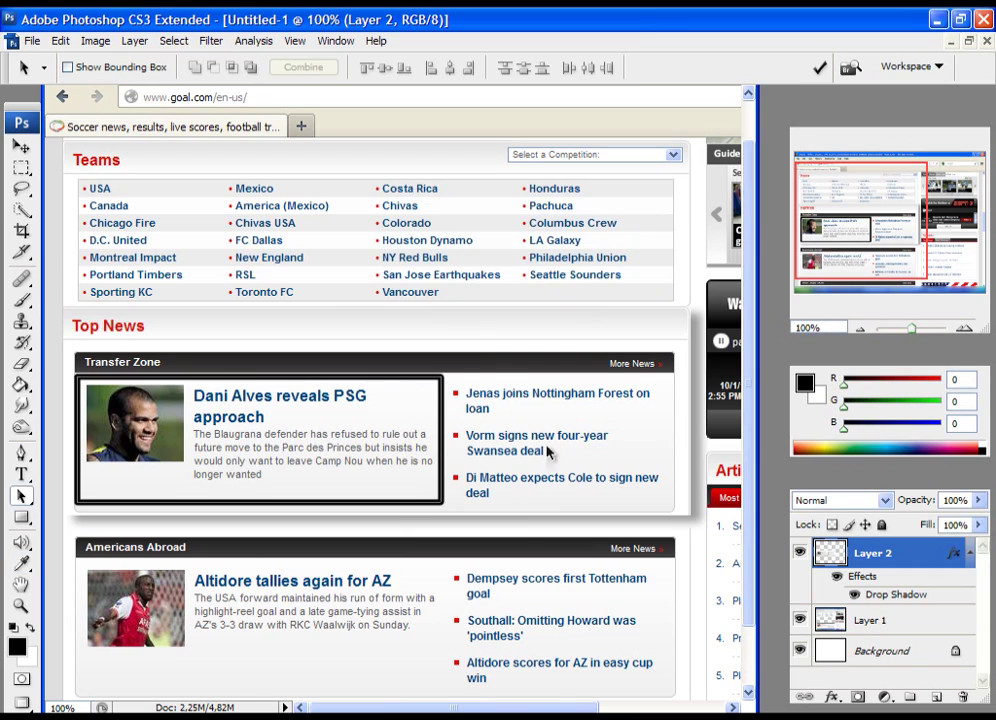
pyautogui.click(820, 70)
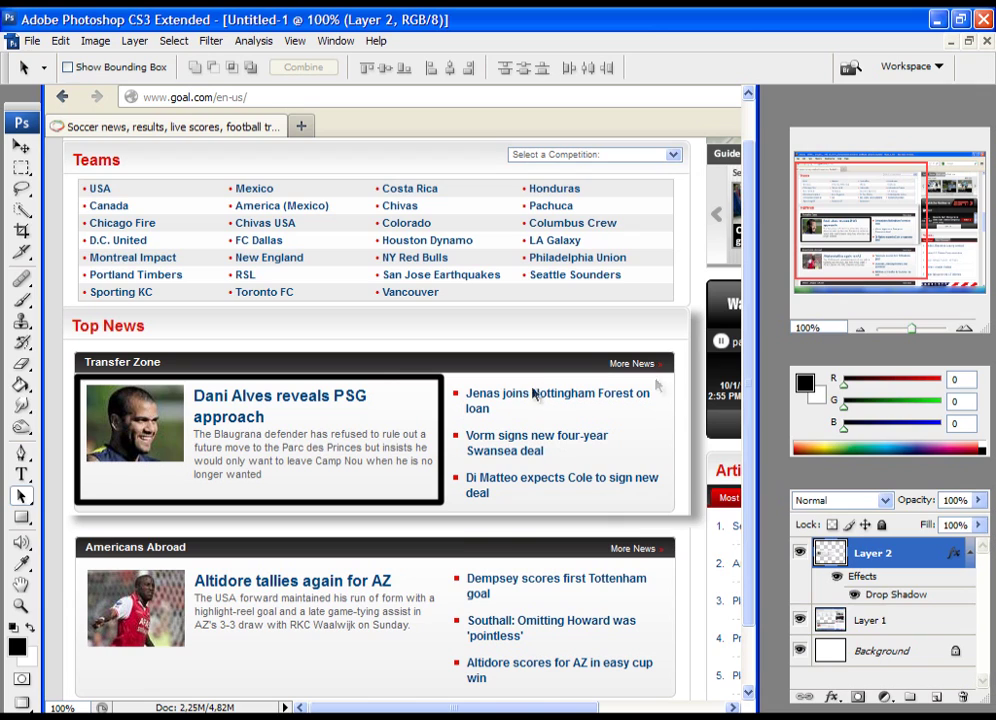
# Step: Remove the rectangle Work Path from the Paths panel
pyautogui.click(921, 478)
pyautogui.click(849, 508)
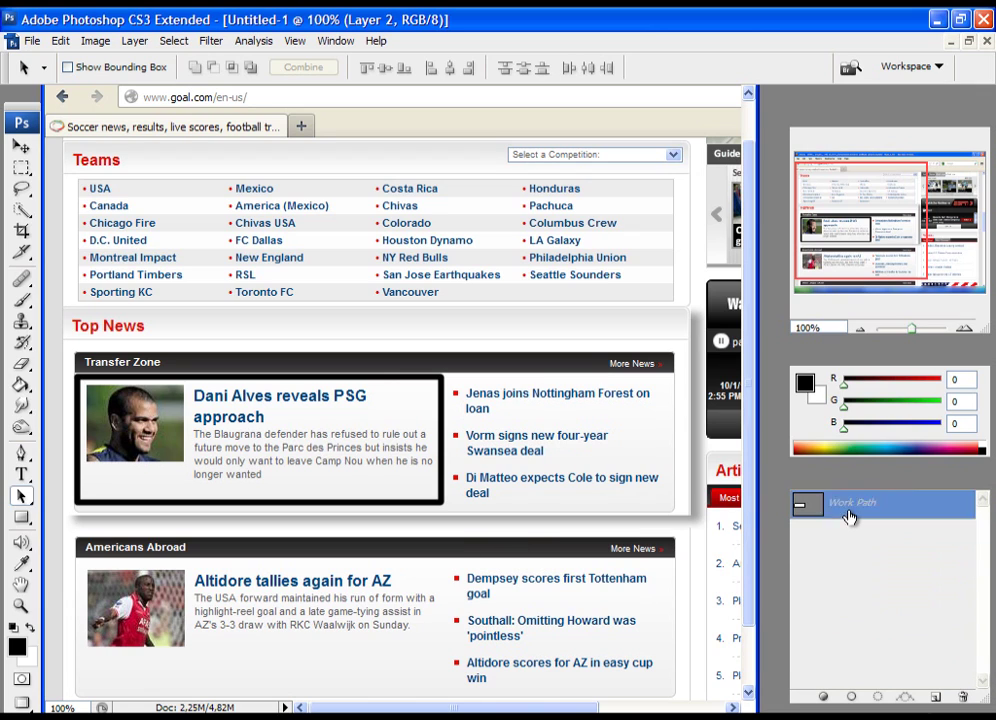
pyautogui.press('Delete')
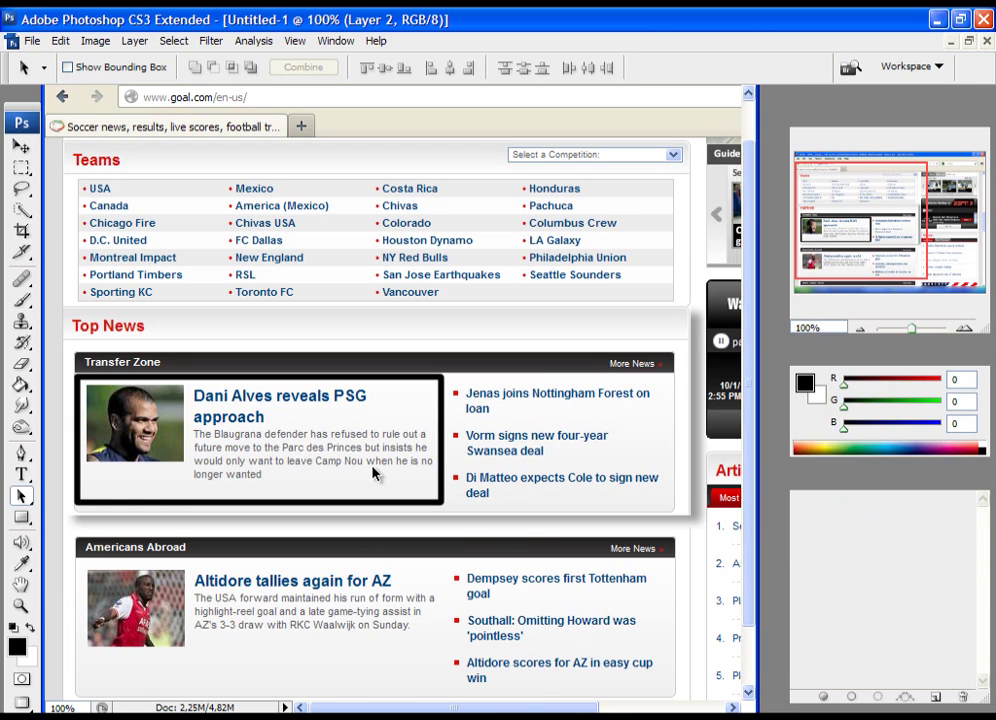